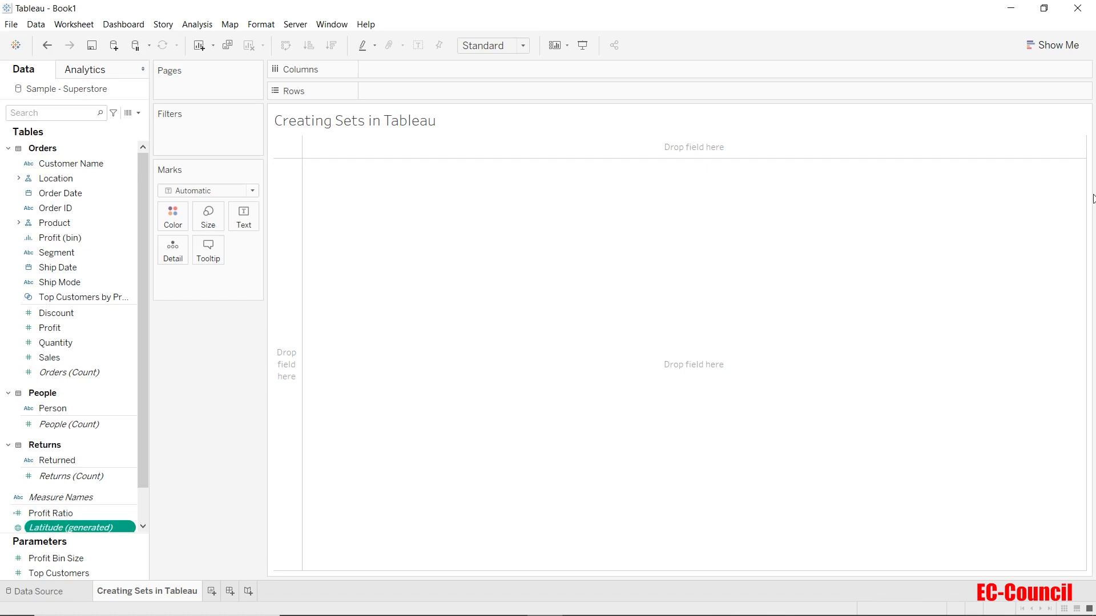
- Build a horizontal bar chart of Sales by the Sub-Category field from the Product hierarchy
click(26, 193)
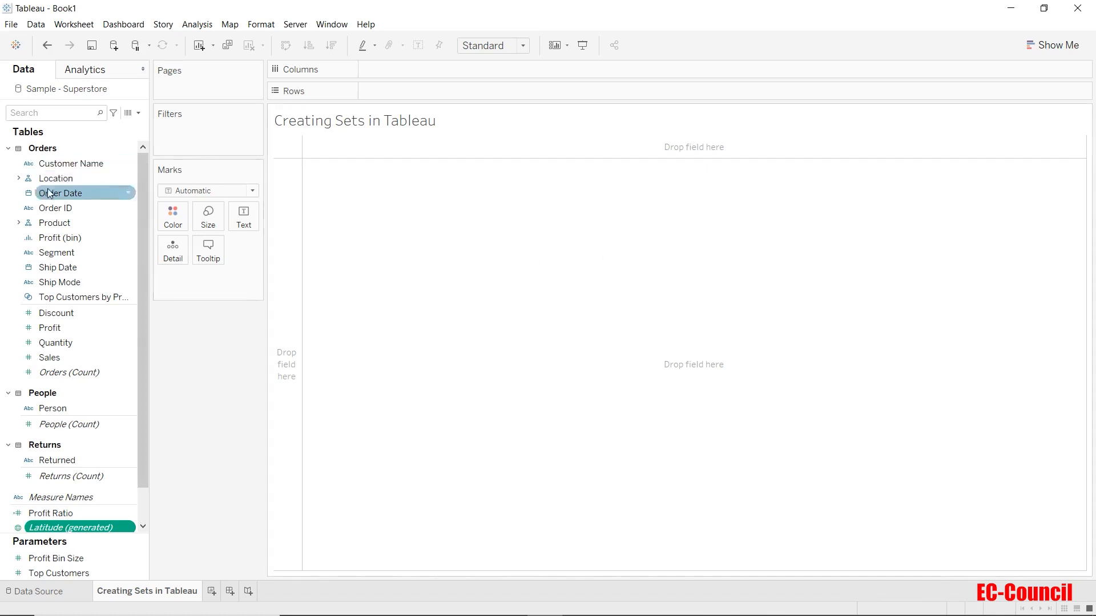
click(19, 223)
click(64, 252)
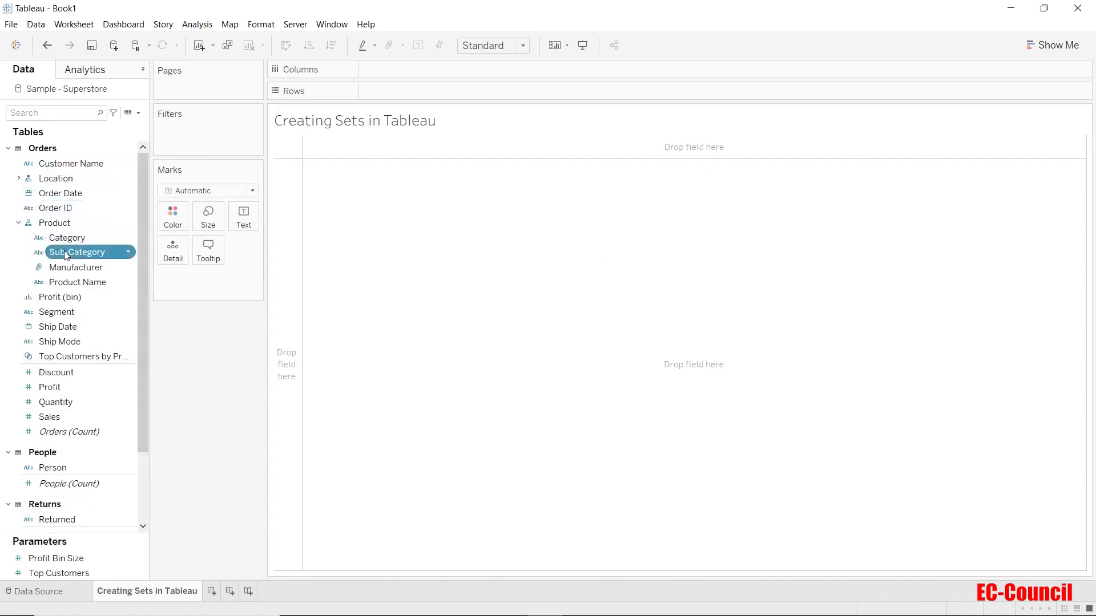
ctrl+click(68, 360)
ctrl+click(61, 416)
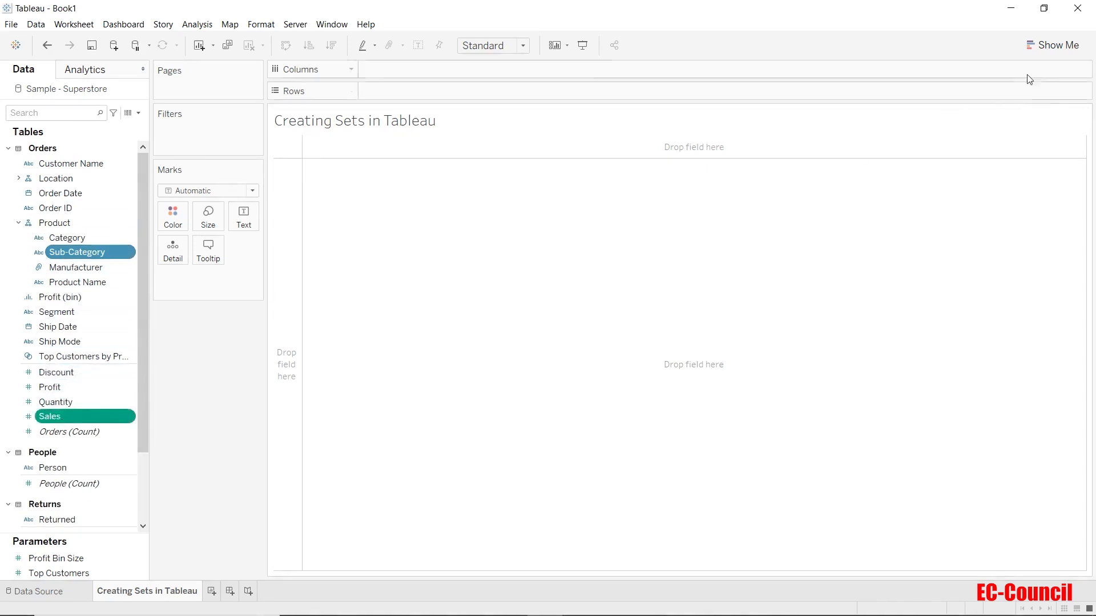
click(1049, 52)
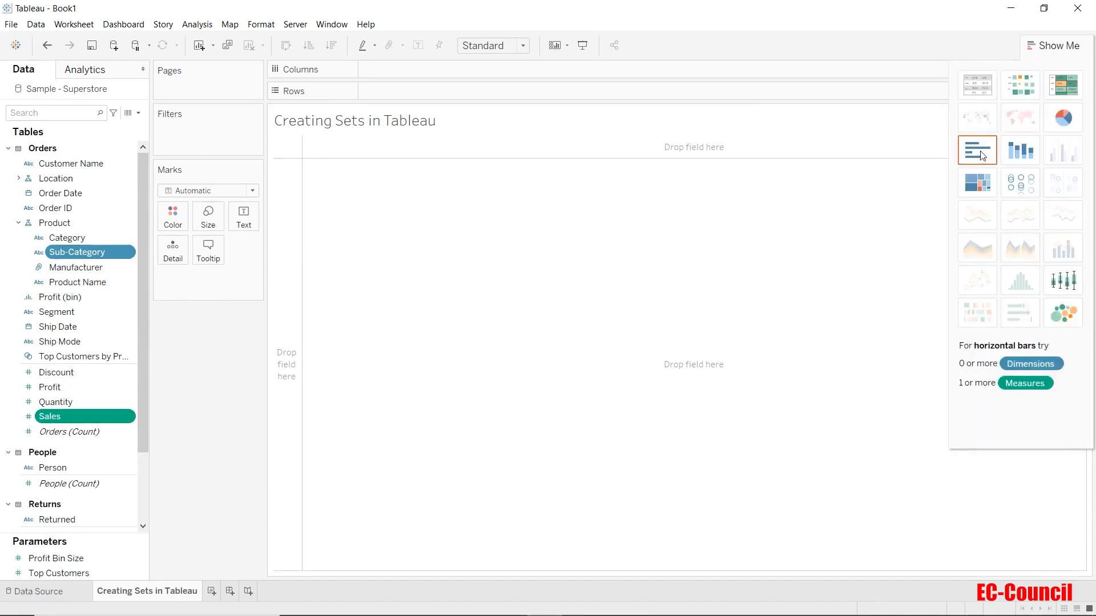
click(983, 155)
click(1044, 48)
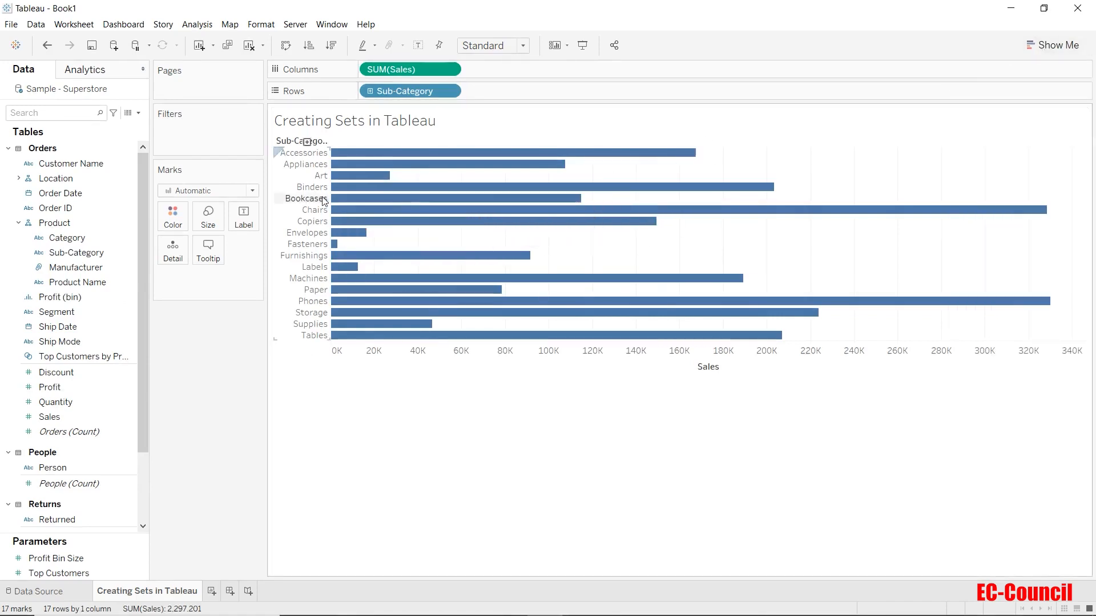
- Widen the Sub-Category label column and fit the chart to Entire View
drag(329, 199, 354, 199)
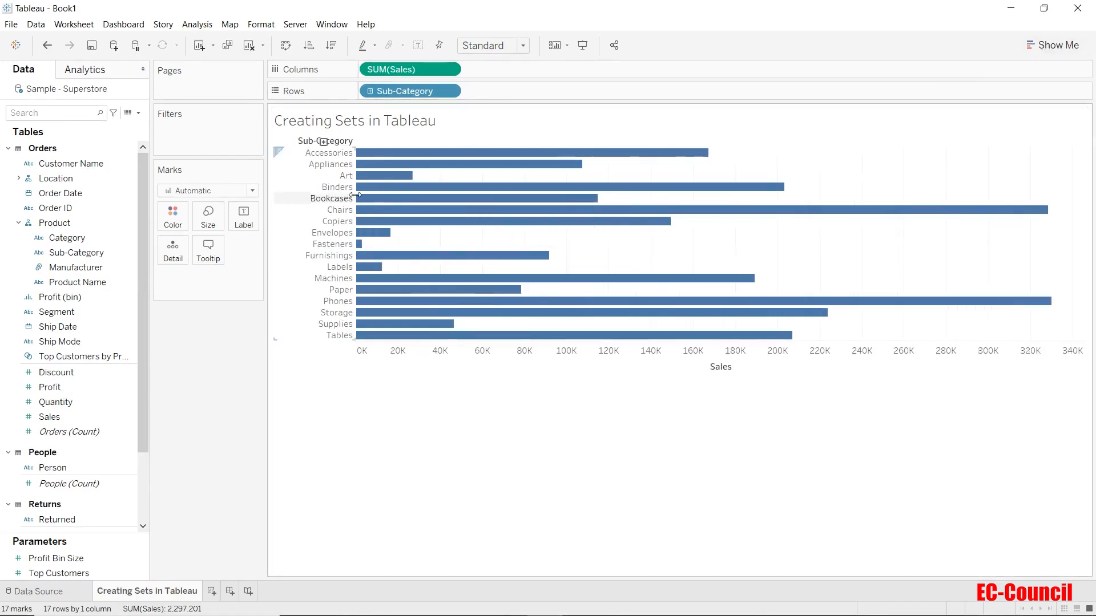
click(488, 46)
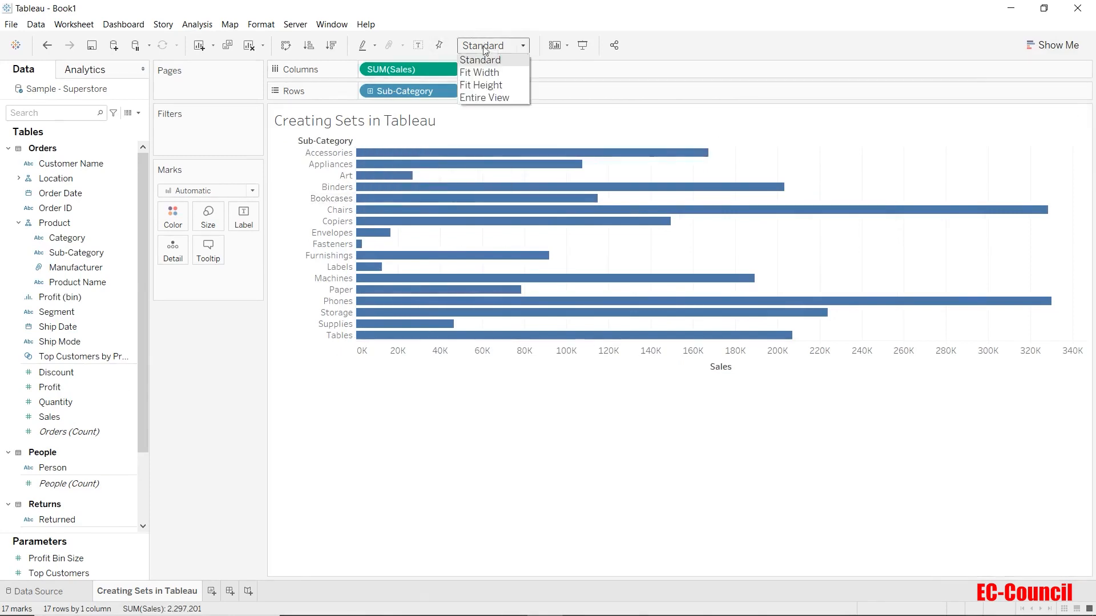
click(494, 102)
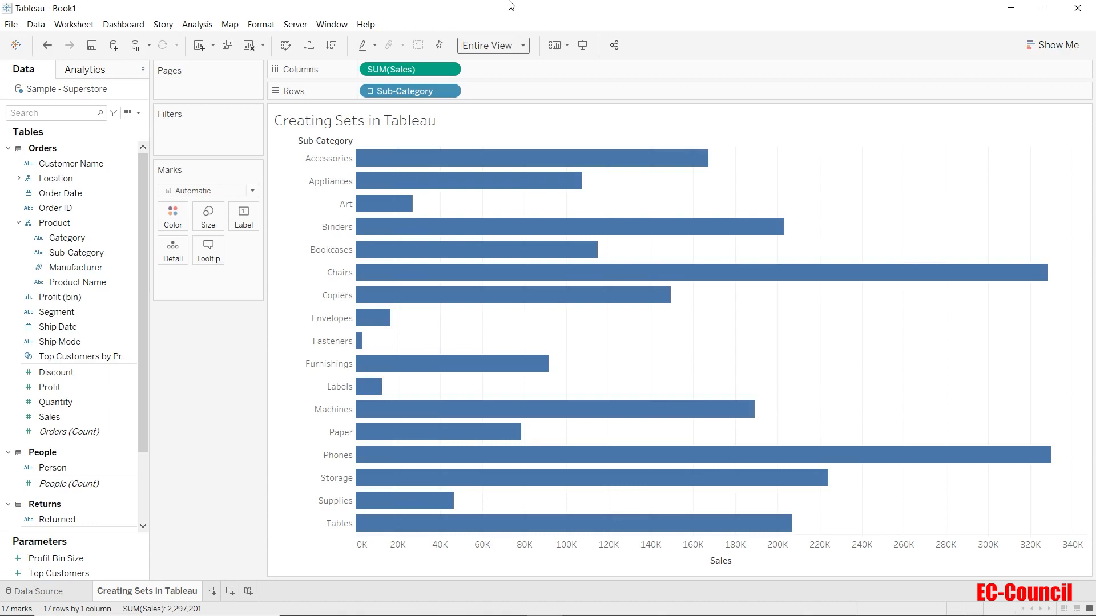
- Create a set from the Category field named "Technology Ctegory Set" with Technology as its only member
right_click(93, 241)
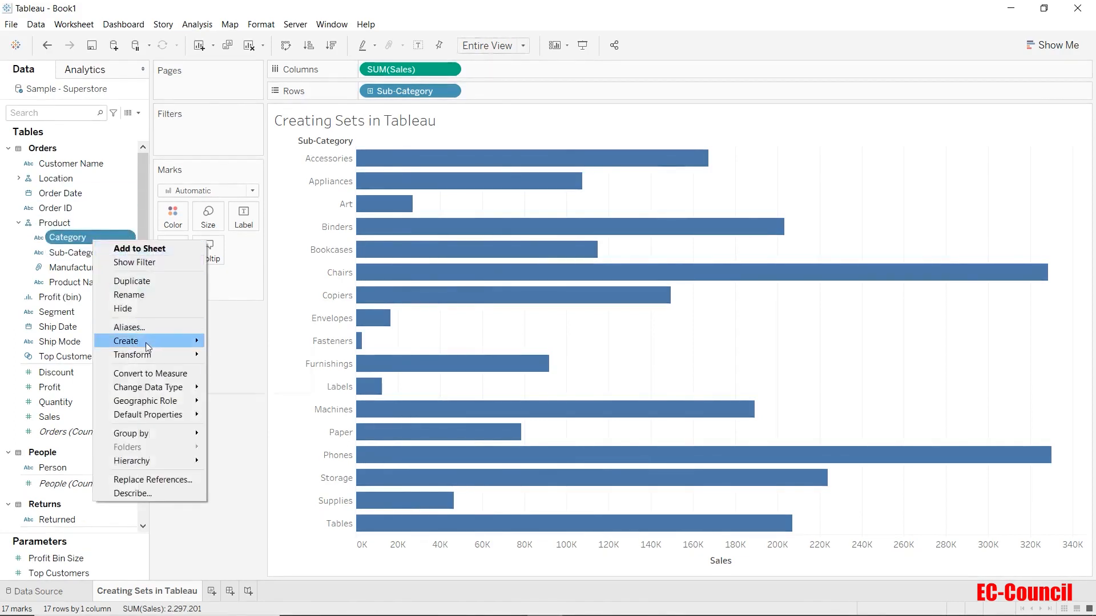
mouse_move(147, 342)
click(229, 369)
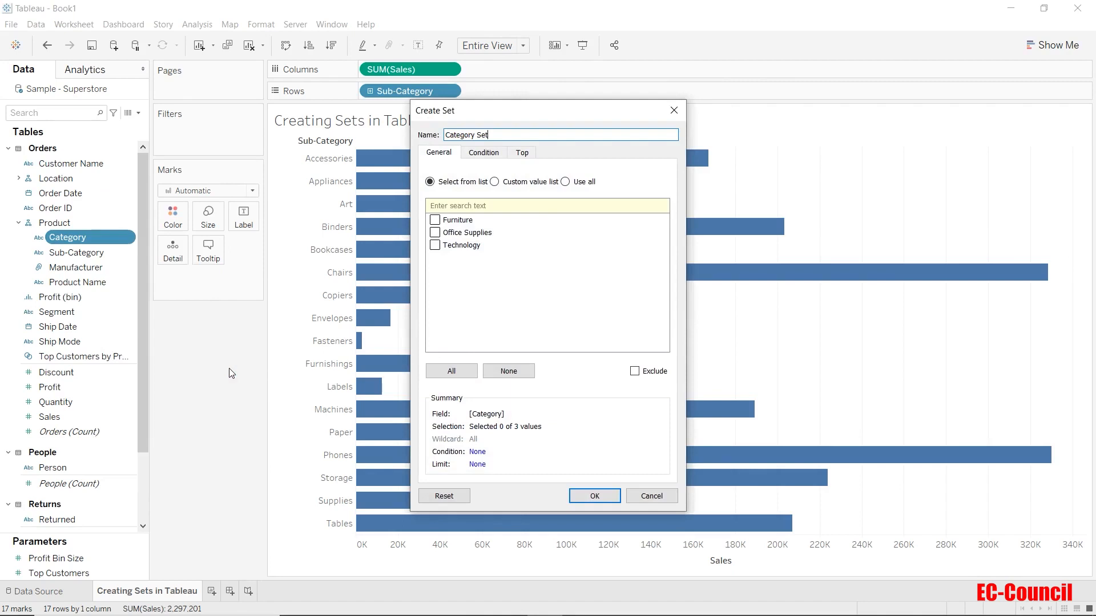
drag(498, 136, 415, 132)
text(Technology Ctegory Se)
click(435, 245)
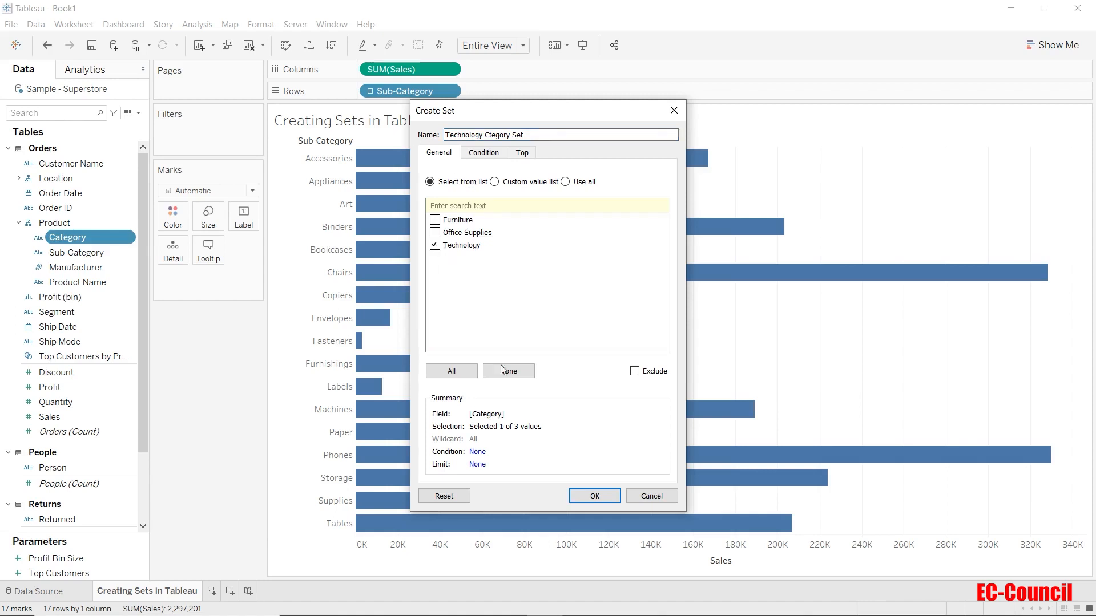
click(594, 497)
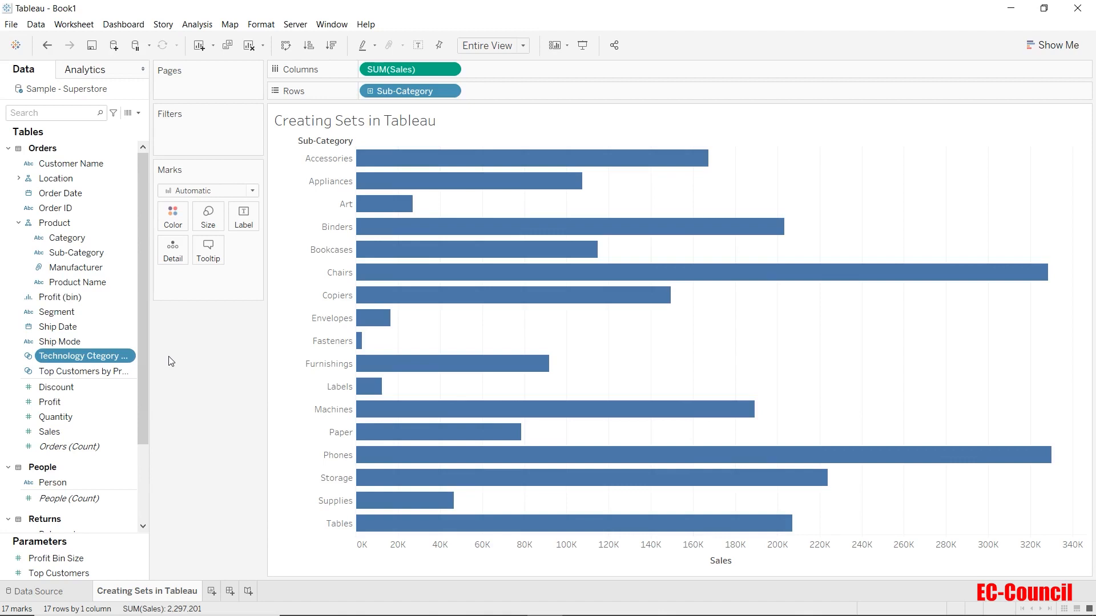
- Color the bars by Technology Ctegory Set and add Category to the rows before Sub-Category
drag(114, 358, 166, 215)
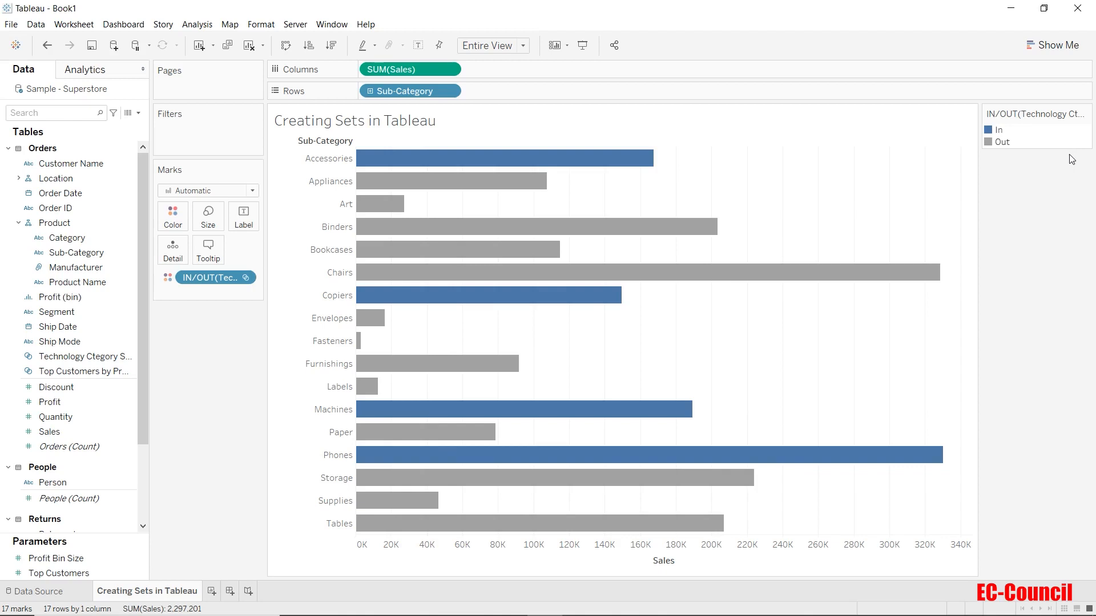
click(130, 238)
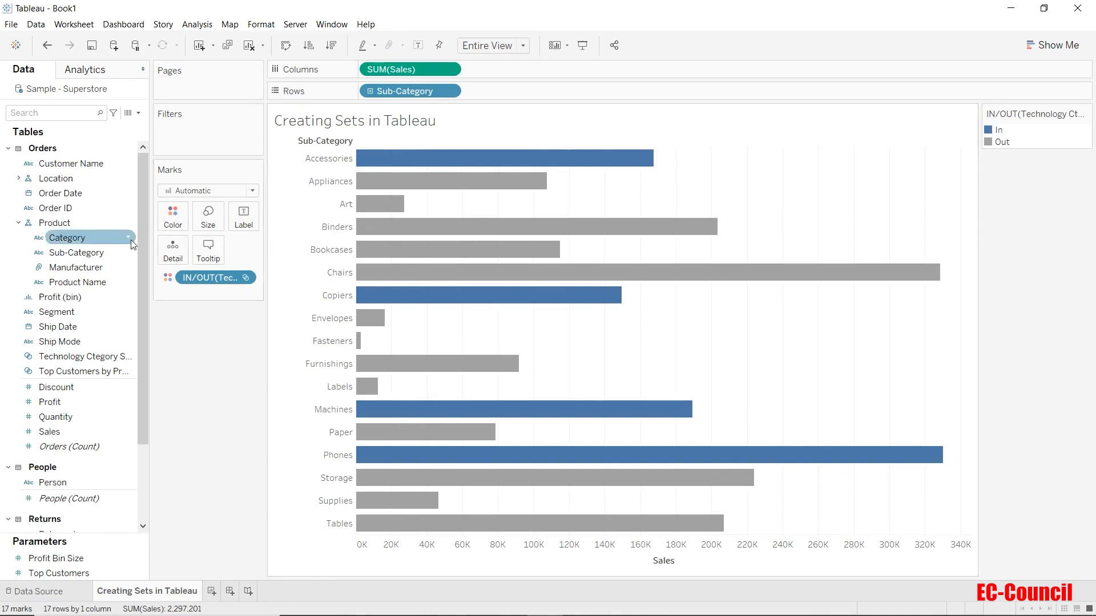
drag(98, 246, 369, 95)
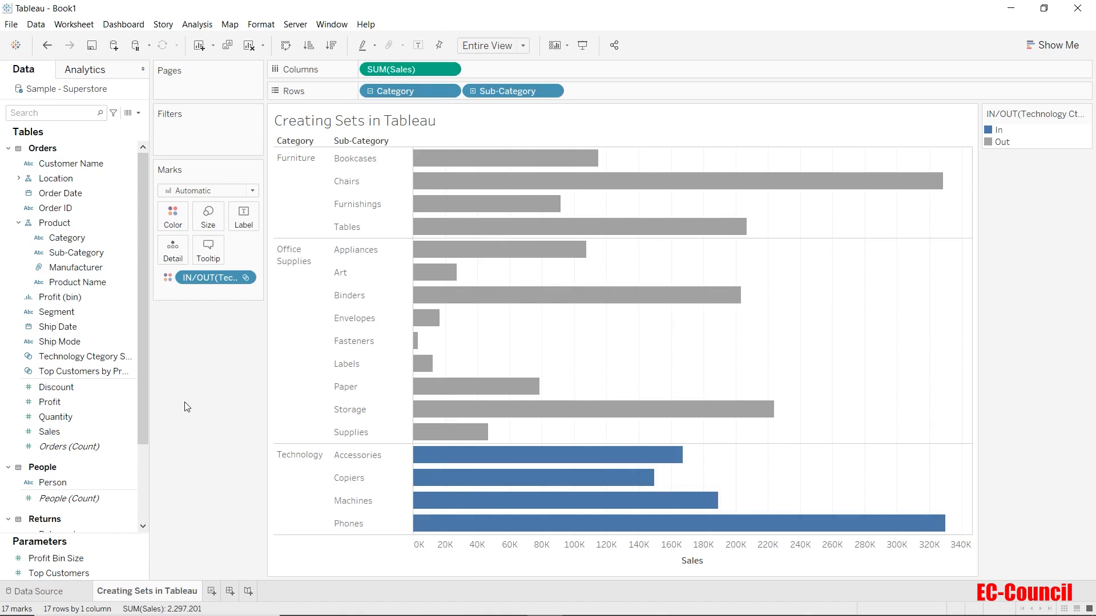
- Edit Technology Ctegory Set to include Furniture as a member as well
right_click(60, 354)
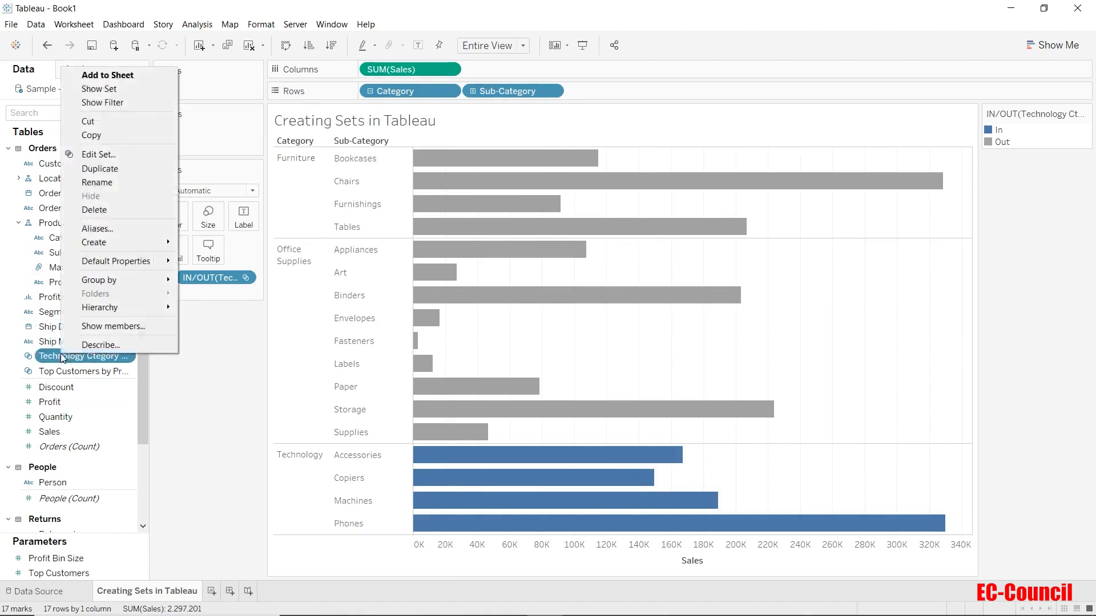
click(132, 156)
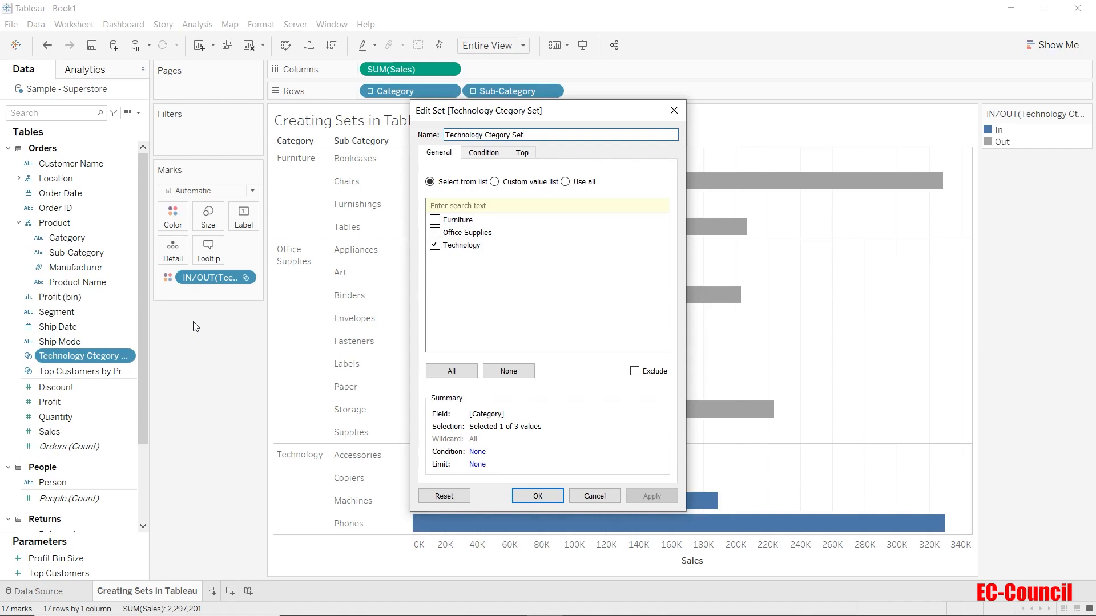
click(435, 221)
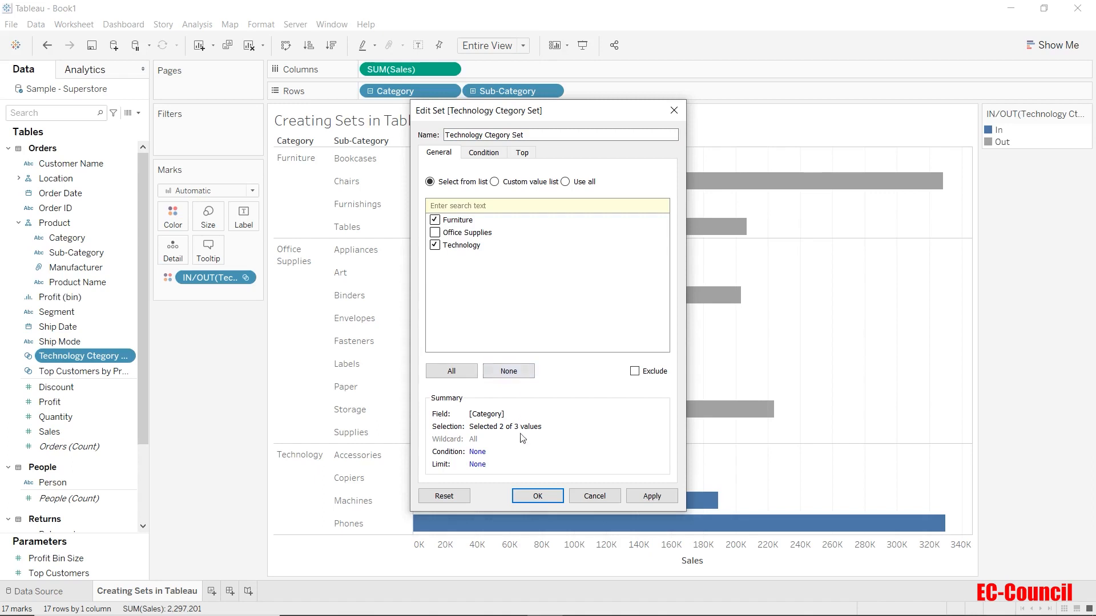
click(538, 496)
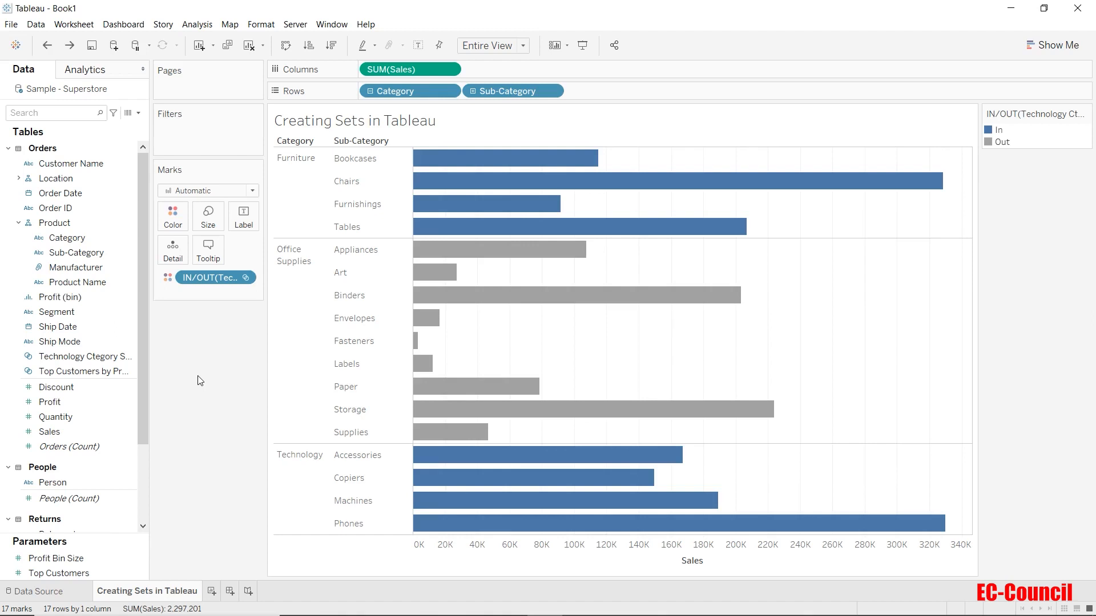
- Move the set's In/Out field from color to the columns ahead of Sales, and on to the filters, keeping only In
drag(215, 279, 378, 66)
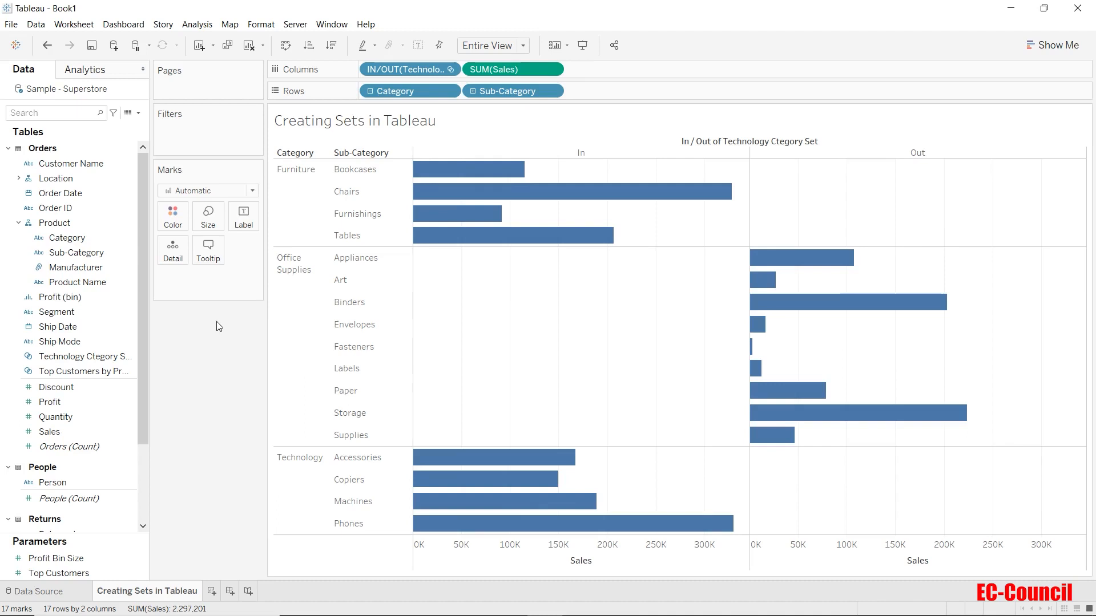
drag(391, 69, 196, 139)
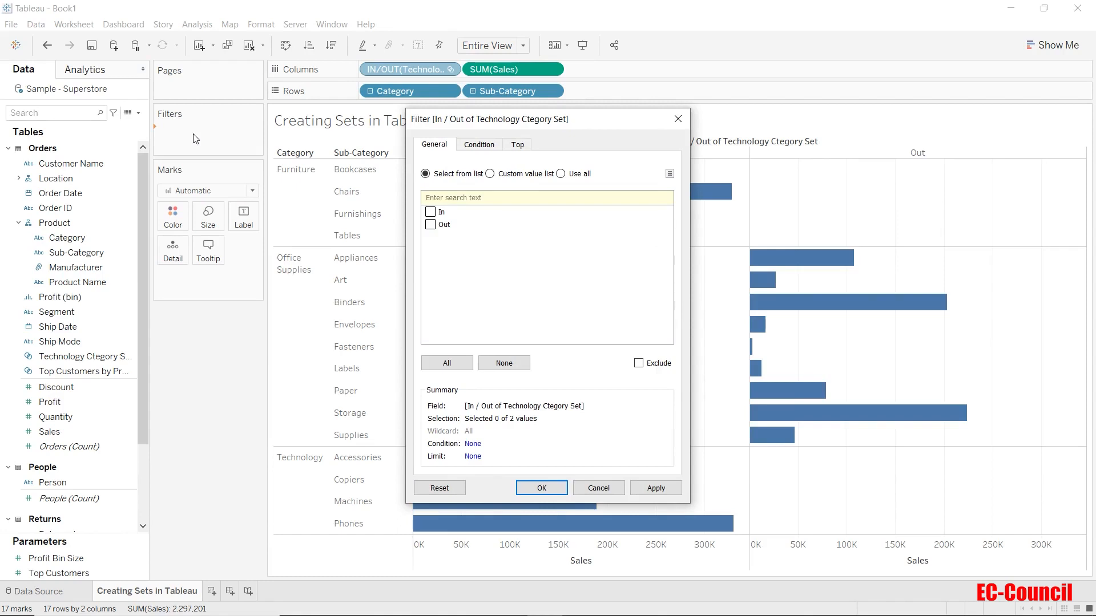
click(430, 211)
click(557, 488)
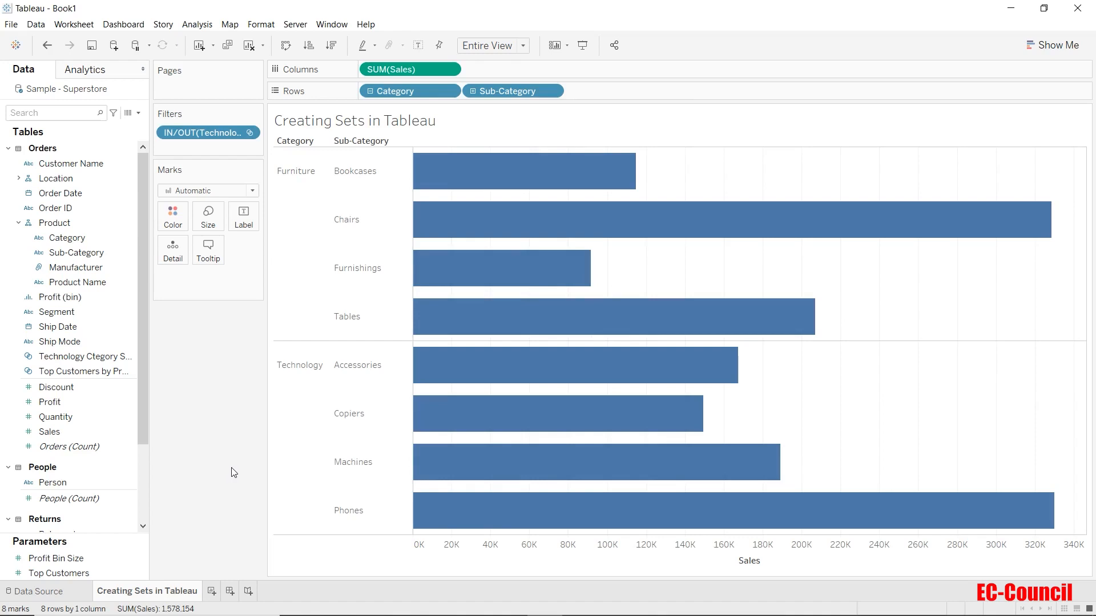
- Delete Technology Ctegory Set from the Orders table and accept its removal from the sheet
click(121, 384)
right_click(107, 358)
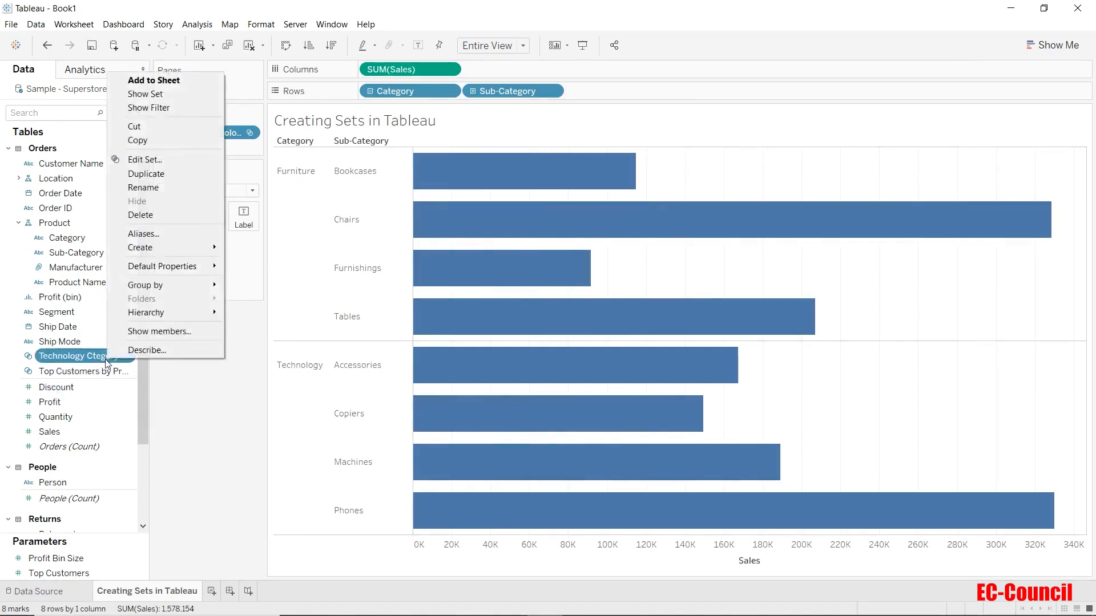
click(146, 215)
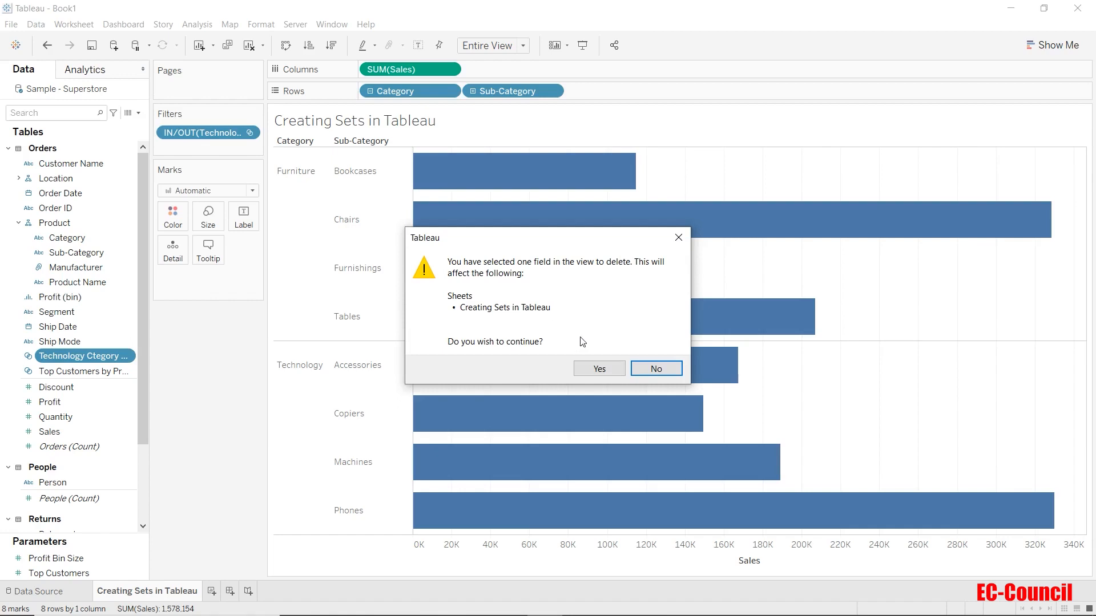
click(599, 369)
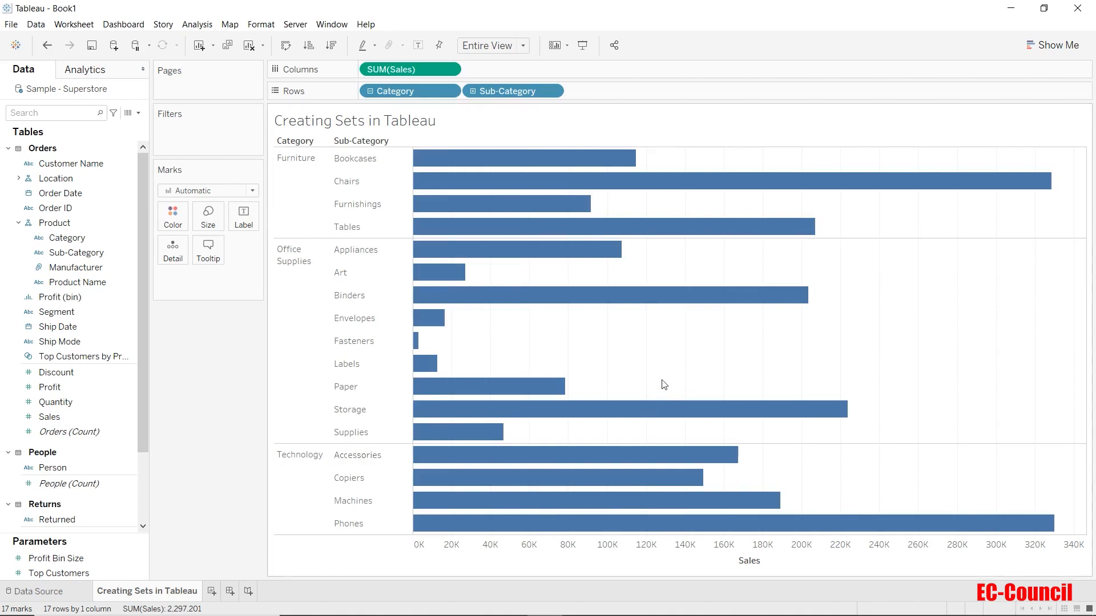
- Create a set named "Sub-Category Set" from the Chairs and Tables bars, leaving out the Category column, and clear the bar selection
drag(743, 159, 871, 234)
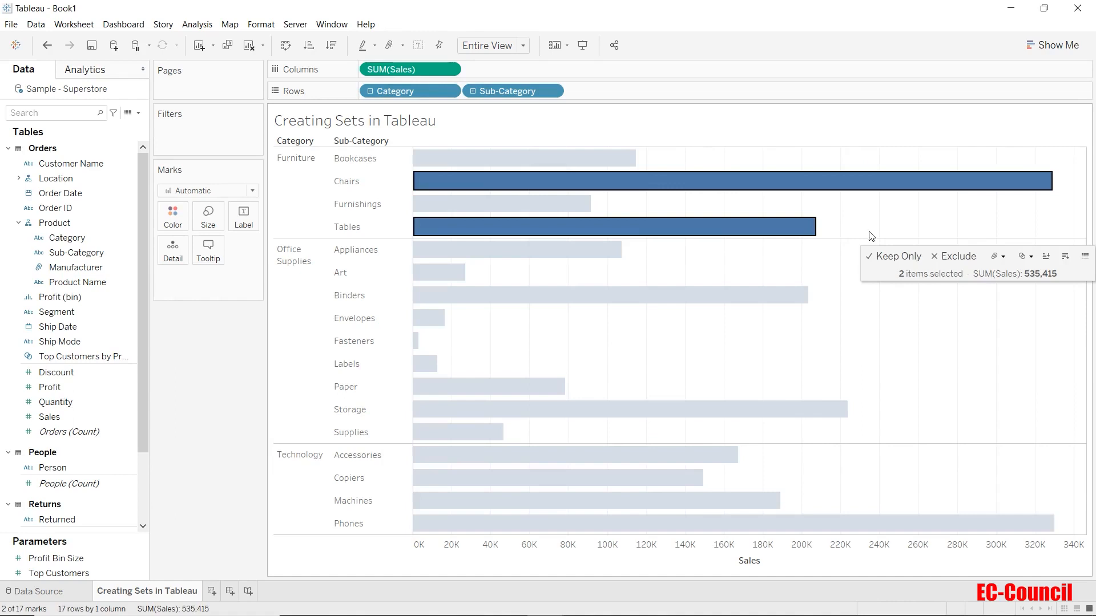
click(1032, 260)
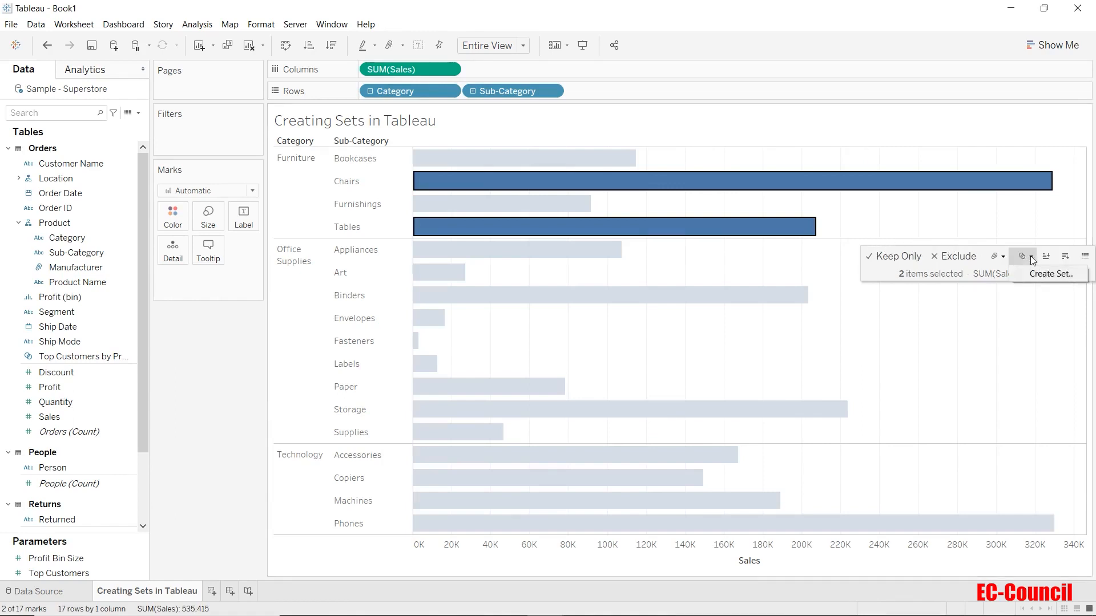
click(1035, 274)
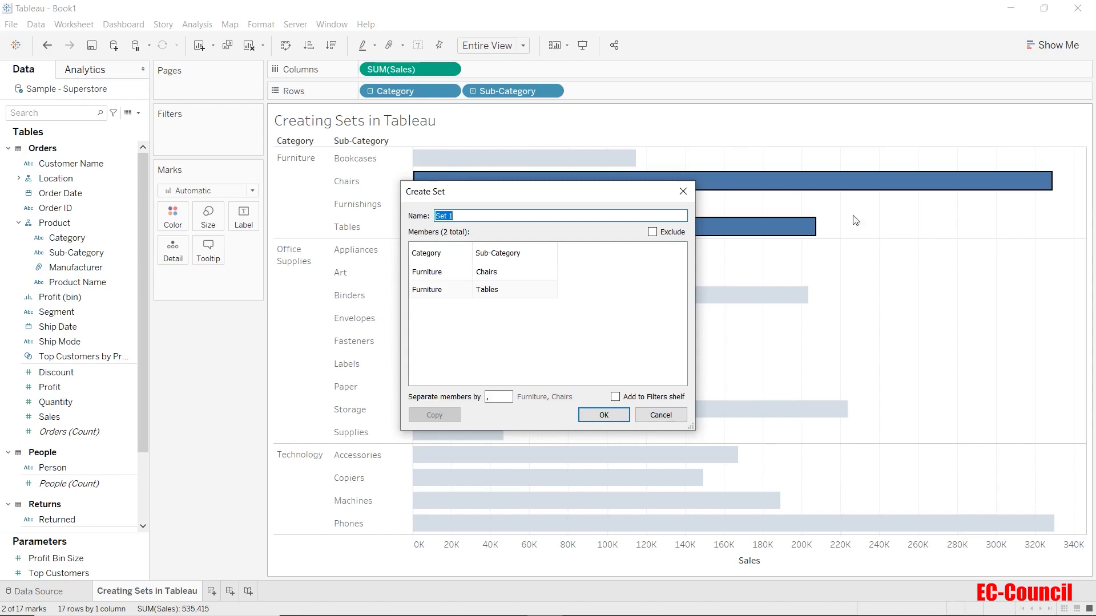
click(464, 254)
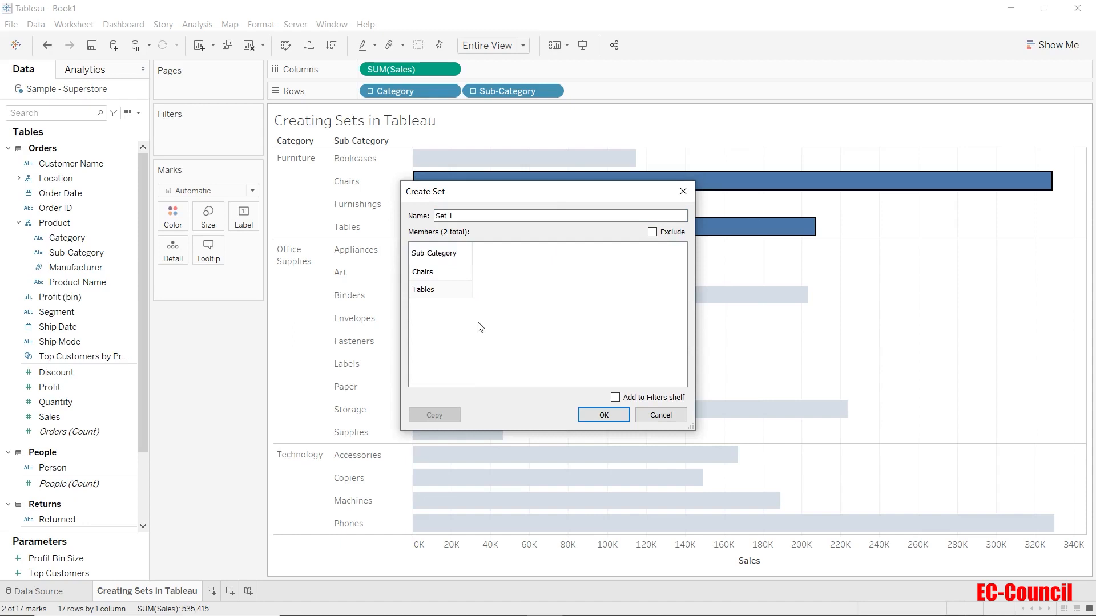
drag(466, 217, 388, 216)
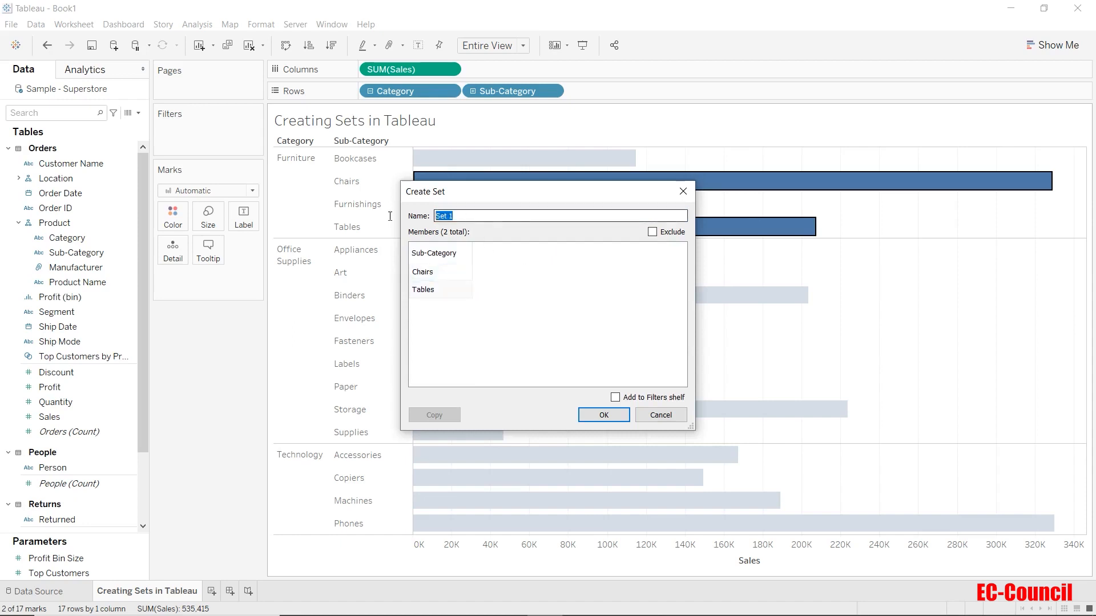
text(Categ)
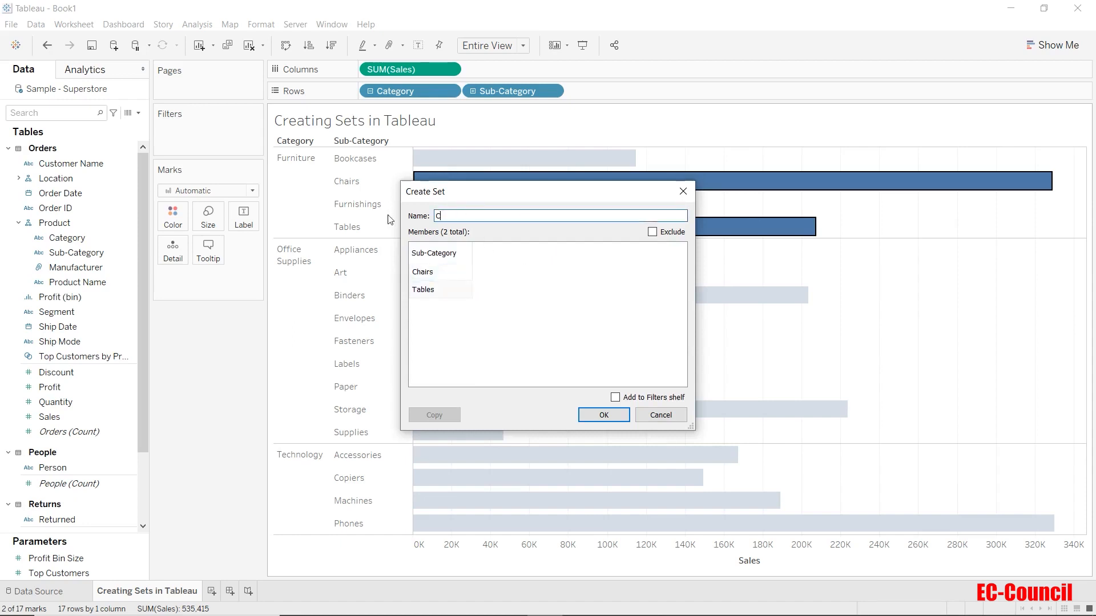
text(ory Set)
text(Sub-)
click(588, 413)
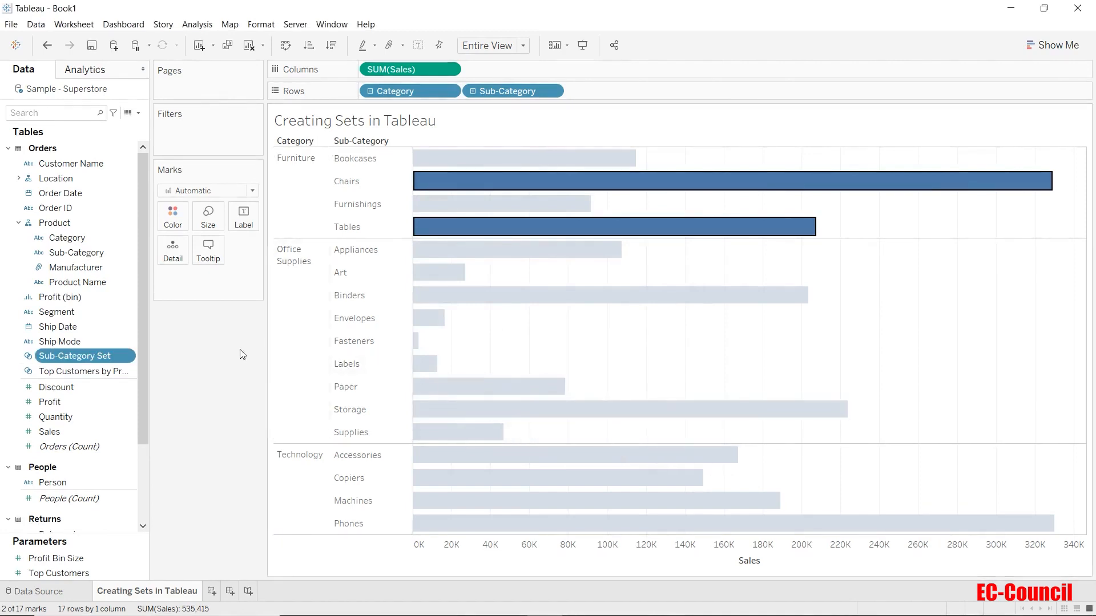
key(Escape)
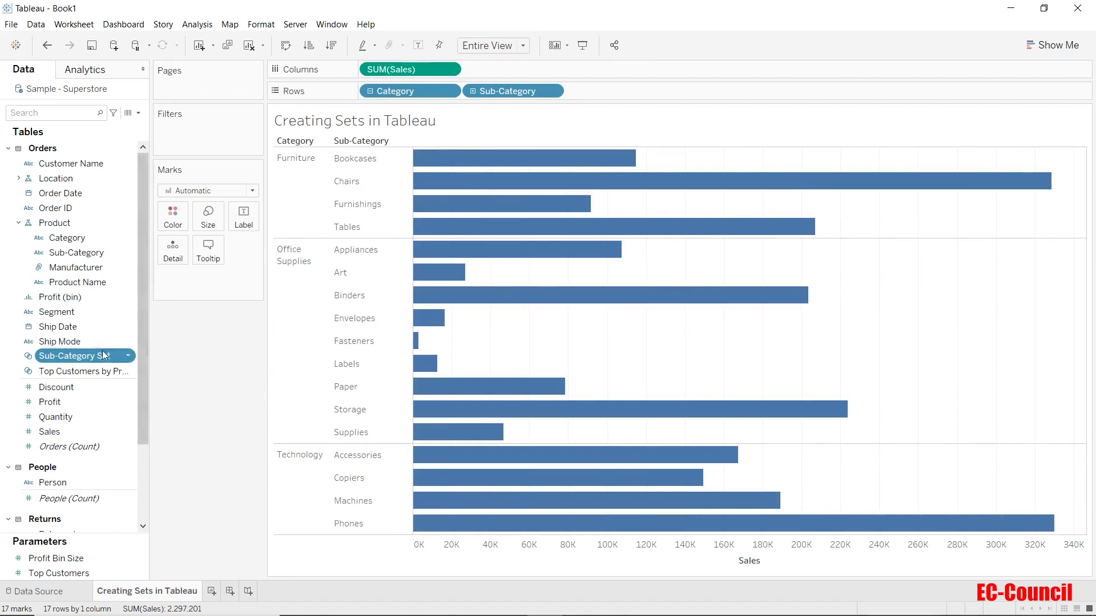
- Color the bars by Sub-Category Set, and remove the set from the marks again
drag(92, 354, 170, 222)
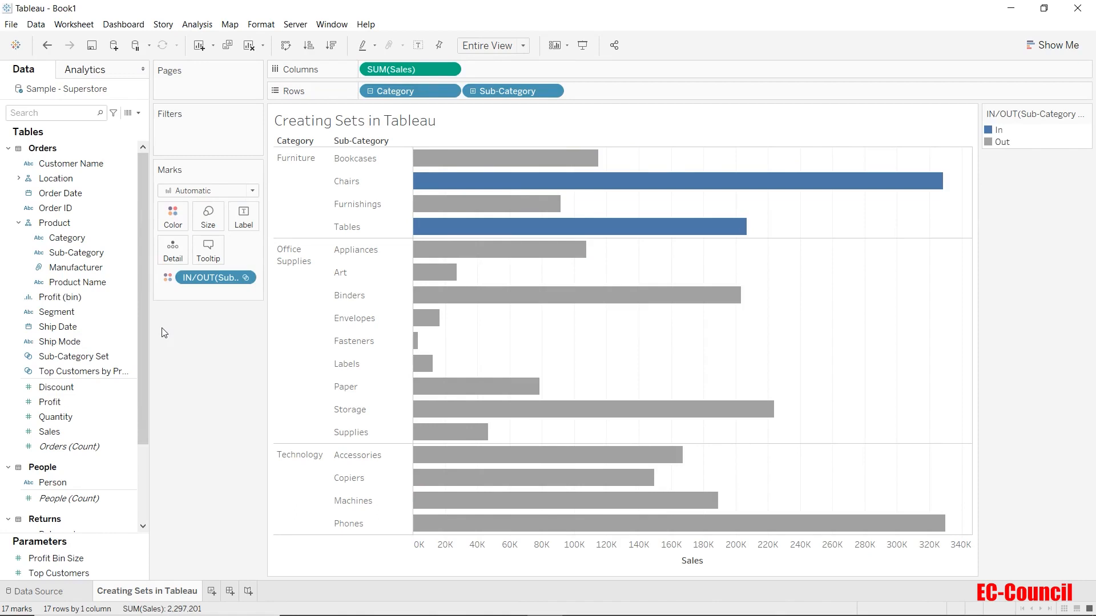
drag(199, 277, 194, 320)
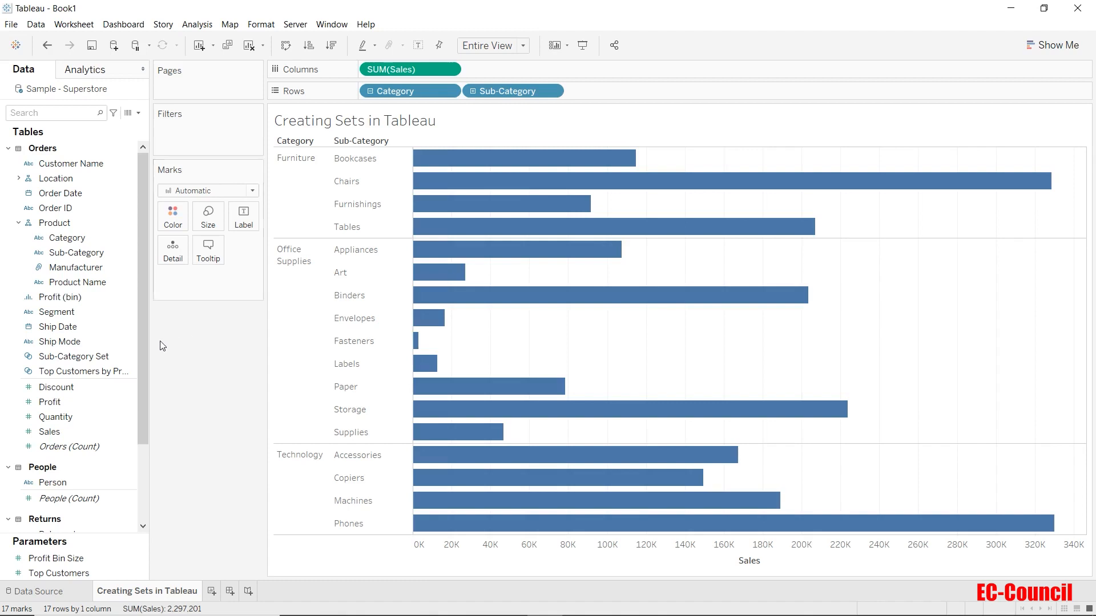
- Create a set on Sub-Category holding the top 2 by sum of Sales, and color the bars by it
right_click(85, 252)
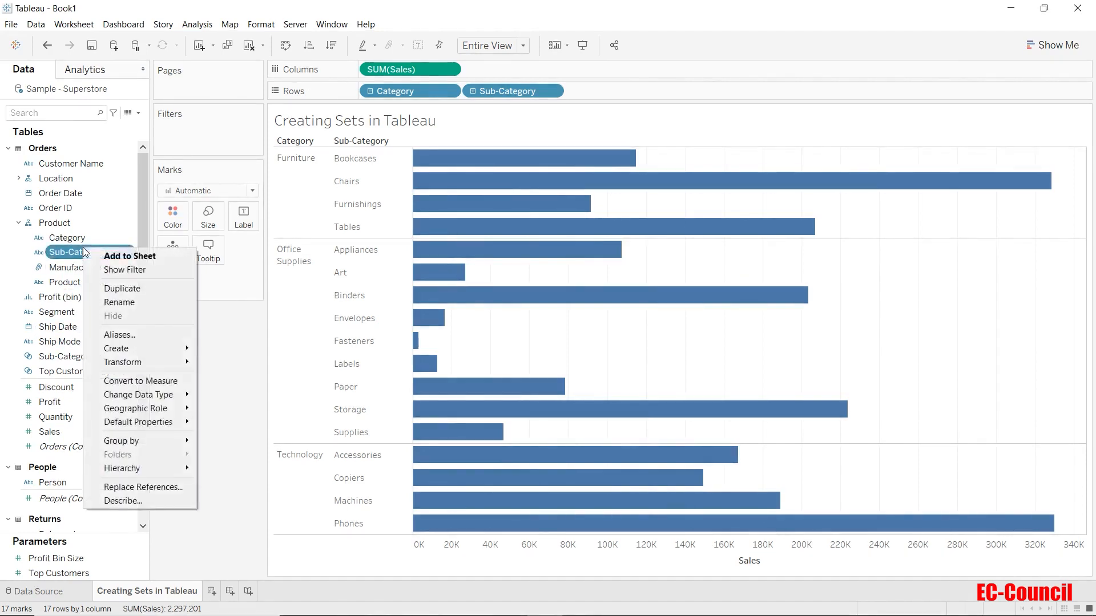
mouse_move(112, 352)
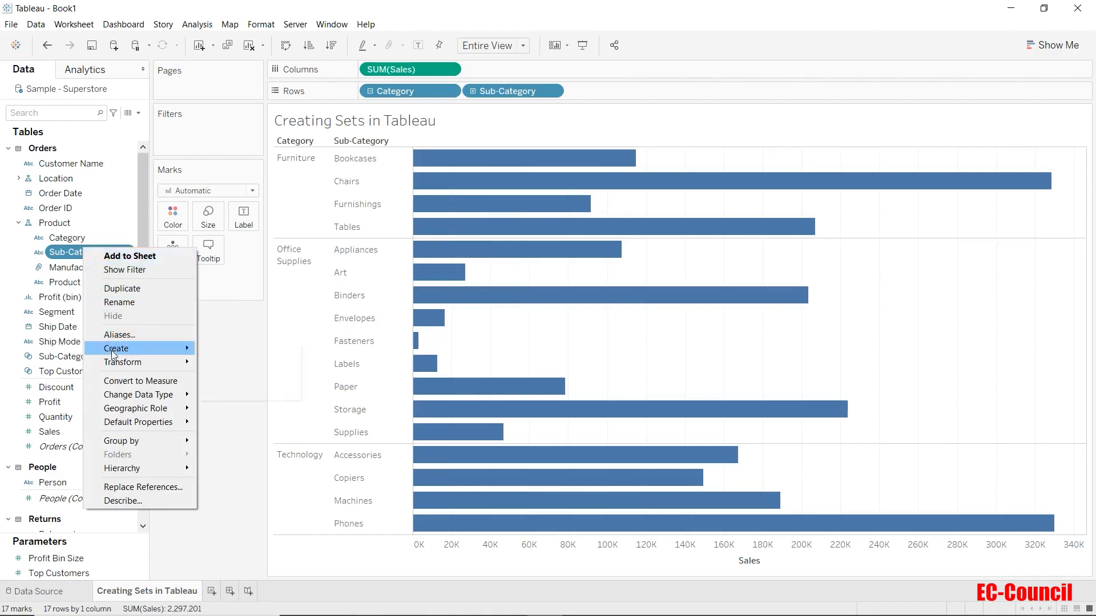
click(229, 380)
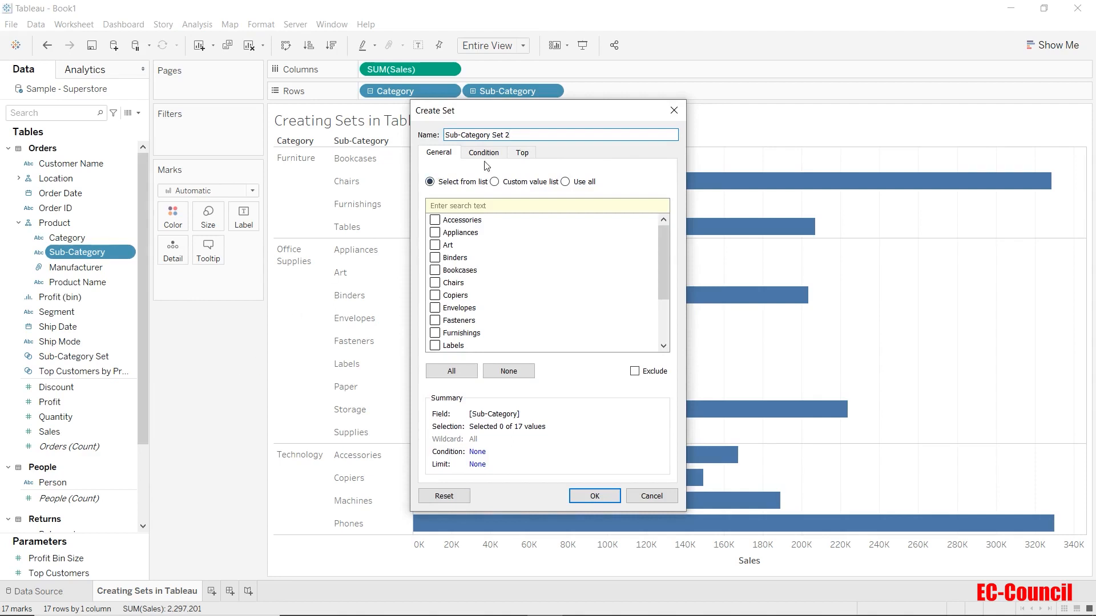
click(523, 157)
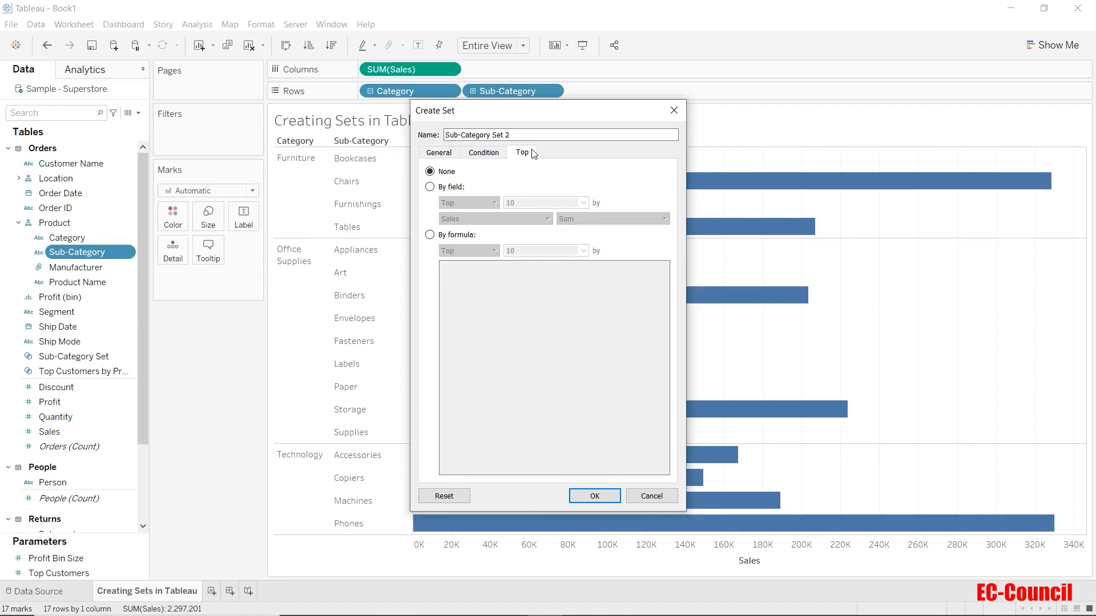
click(460, 189)
double_click(525, 202)
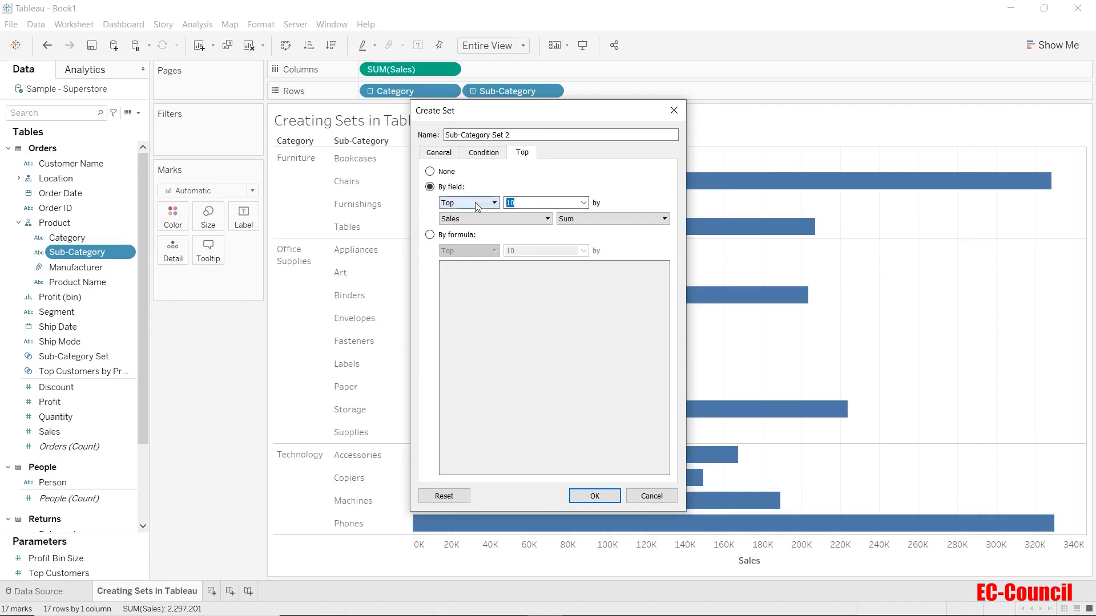
text(2)
click(586, 219)
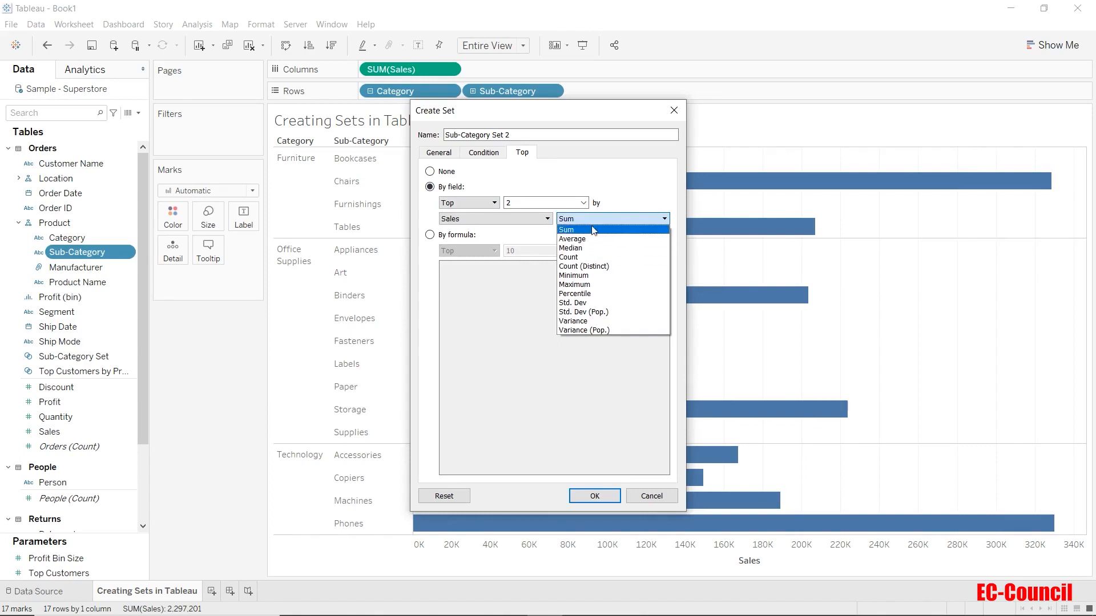
click(593, 230)
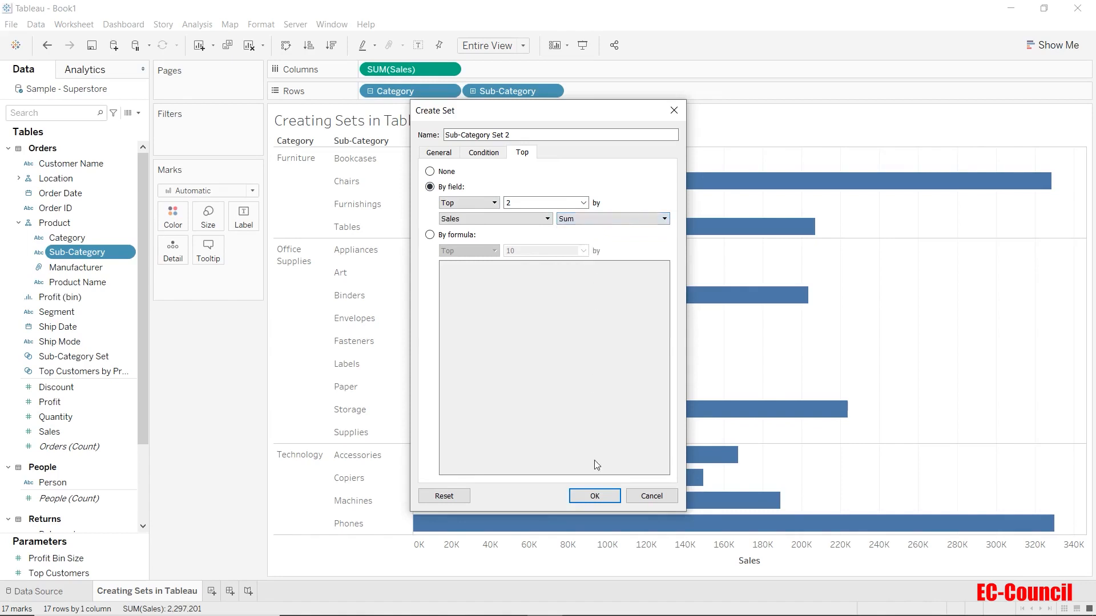
click(596, 496)
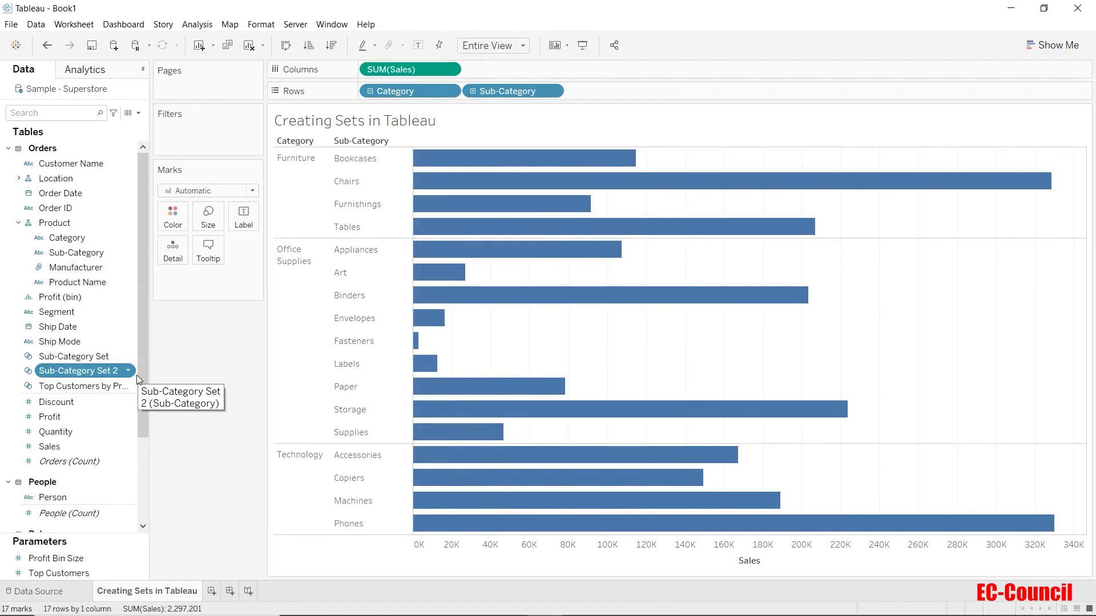
drag(100, 370, 163, 211)
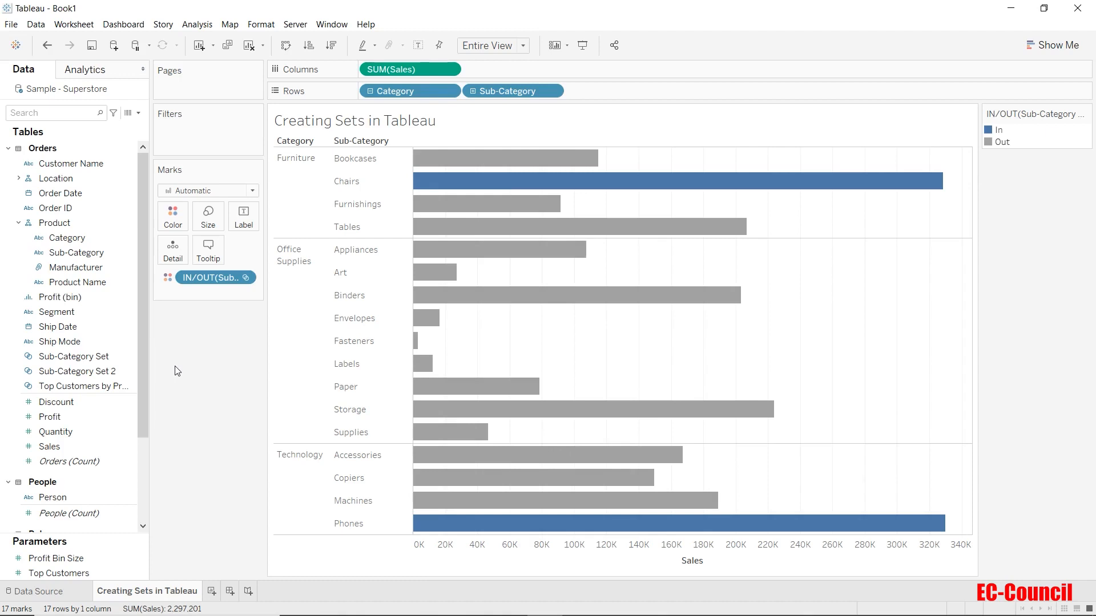
- Add a data source filter on Category that excludes Furniture, and return to the Creating Sets in Tableau worksheet
click(79, 594)
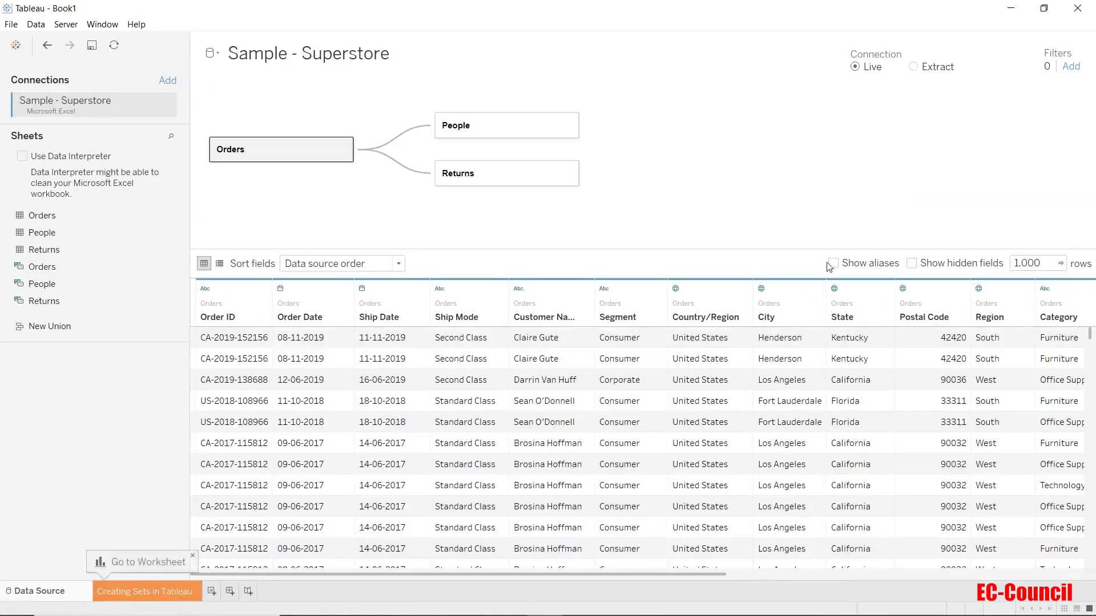
click(1069, 69)
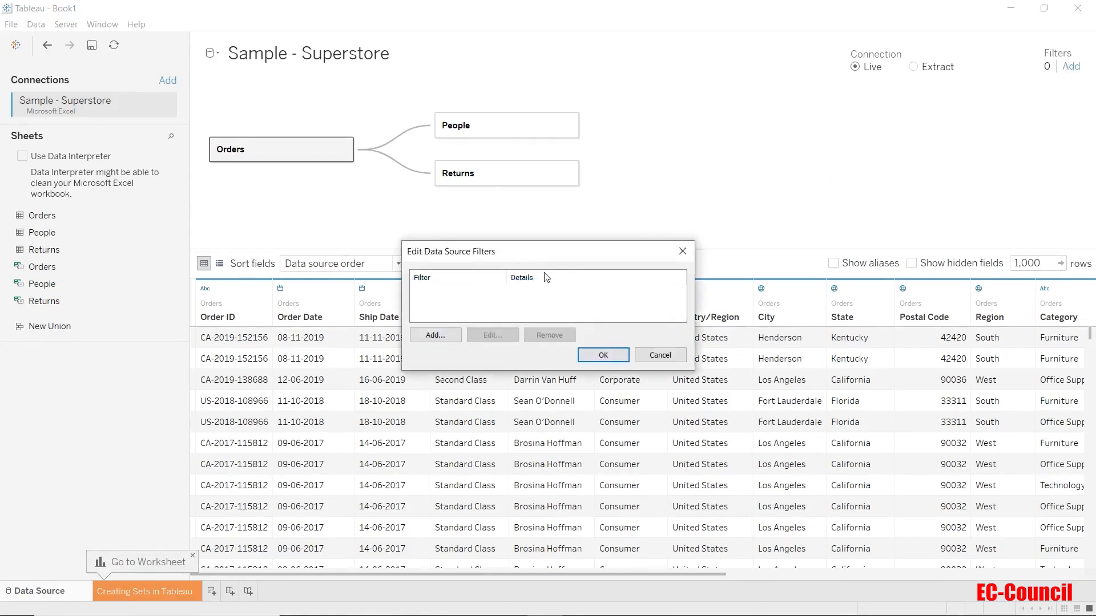
click(456, 335)
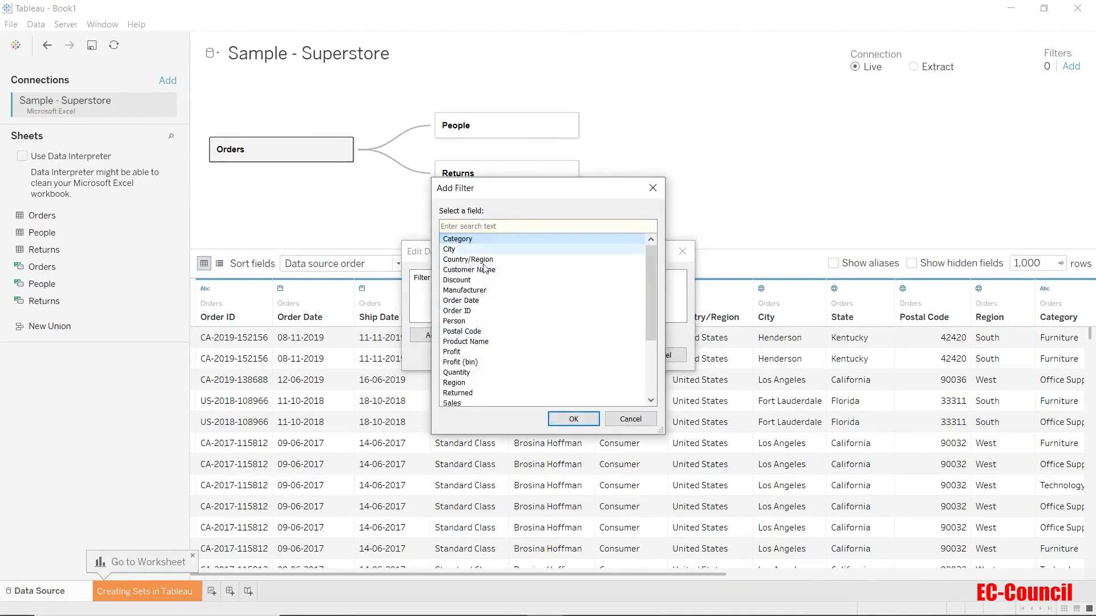
click(565, 420)
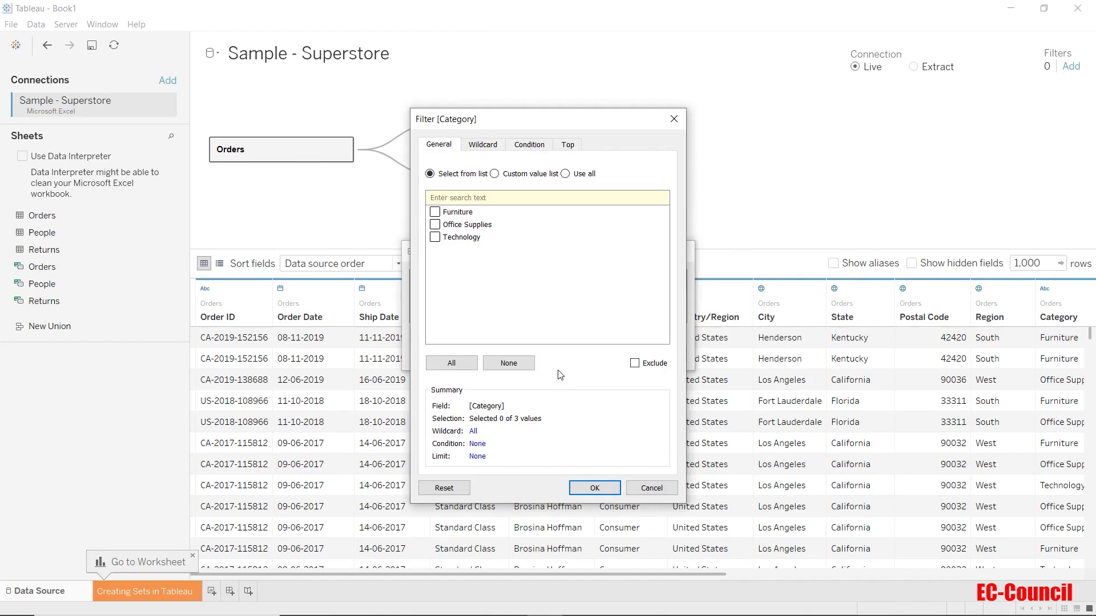
click(435, 211)
click(635, 364)
click(594, 488)
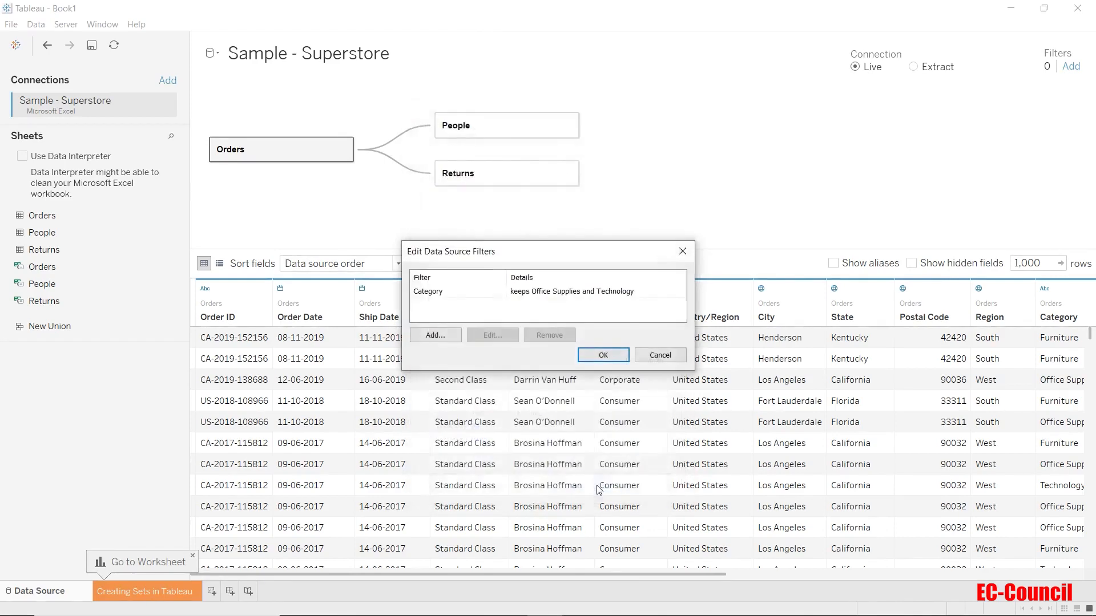
click(604, 355)
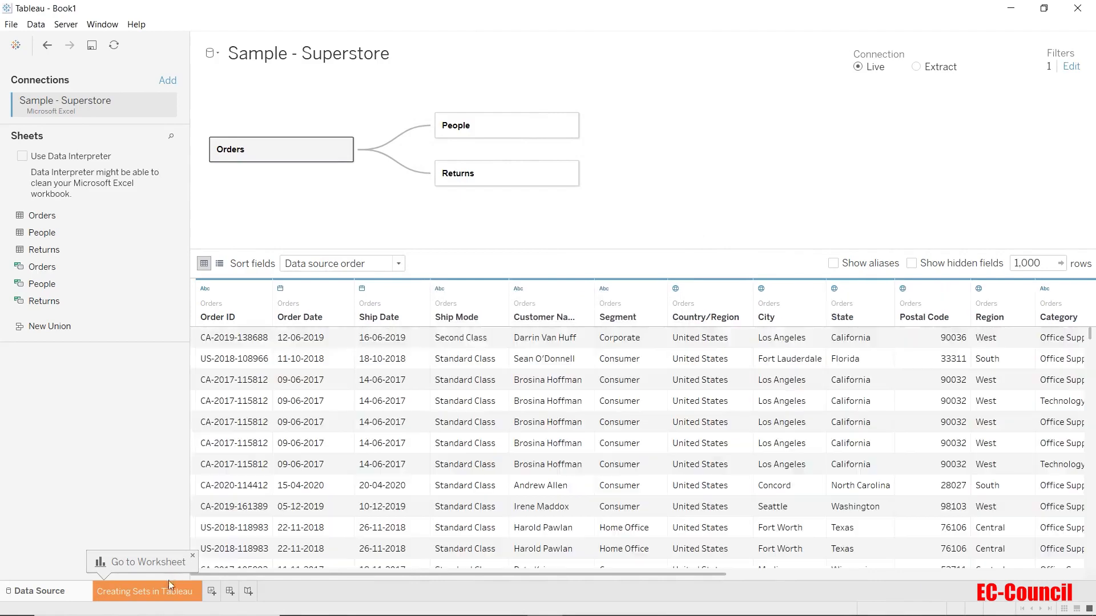
click(164, 589)
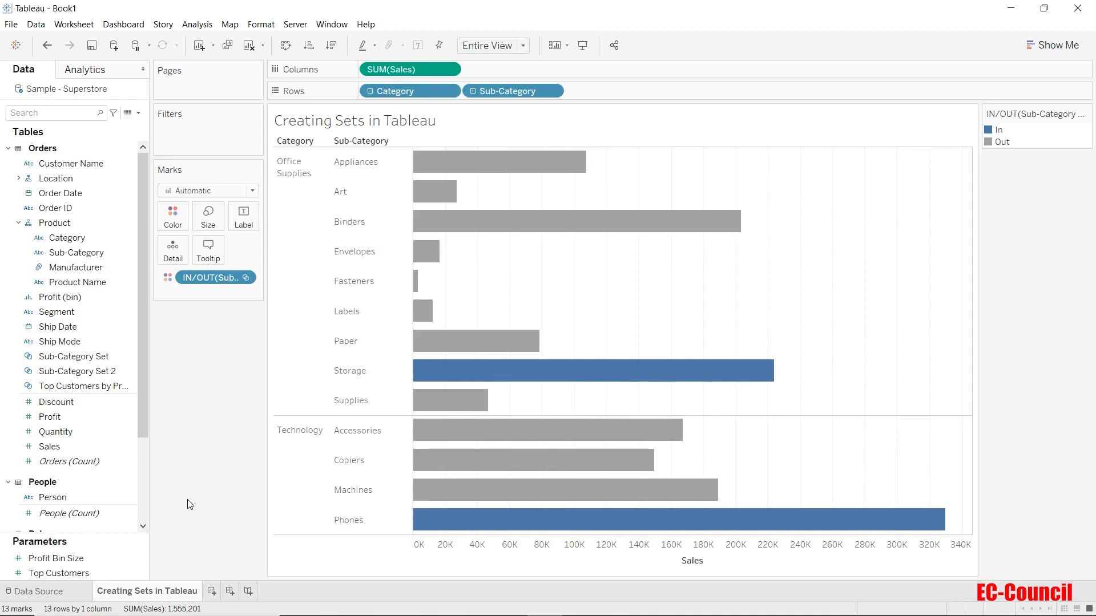
- Start a new set on Sub-Category and limit it to the bottom 2 by sum of Sales
right_click(107, 261)
mouse_move(201, 364)
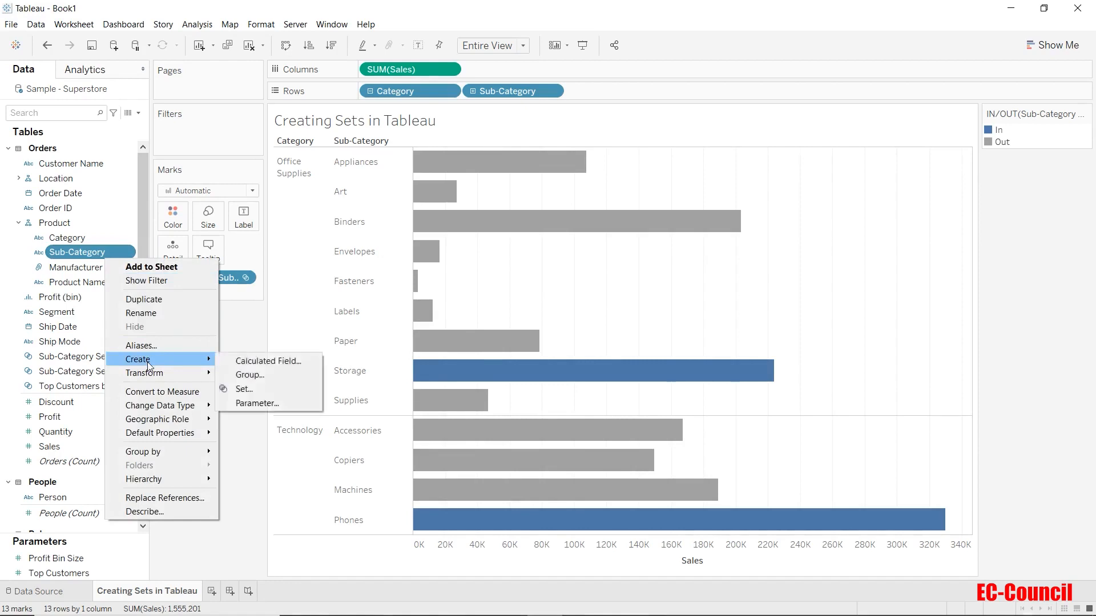
click(247, 388)
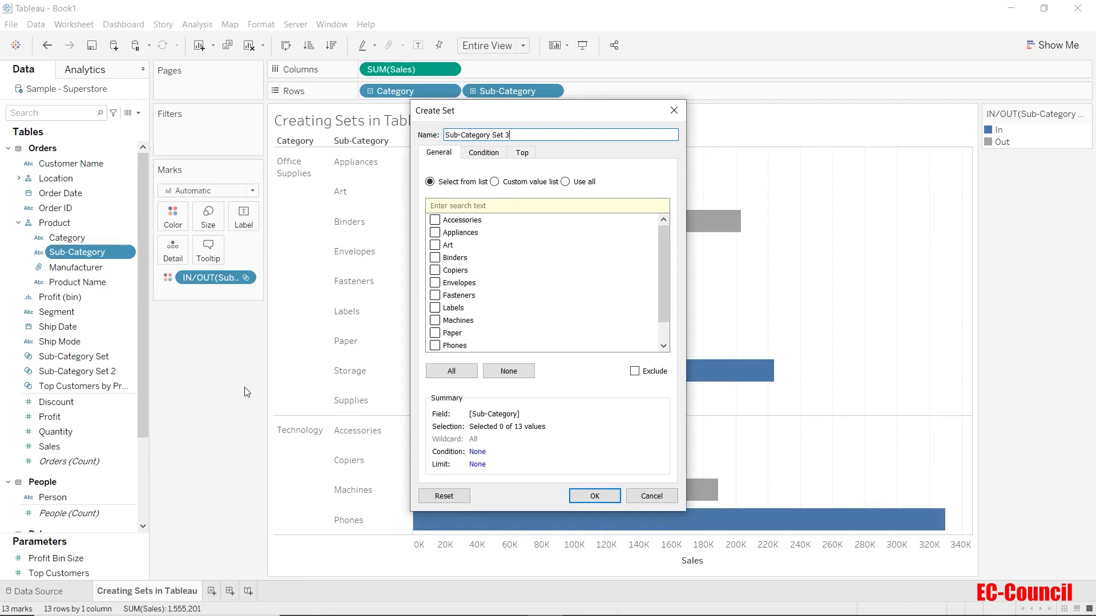
click(522, 153)
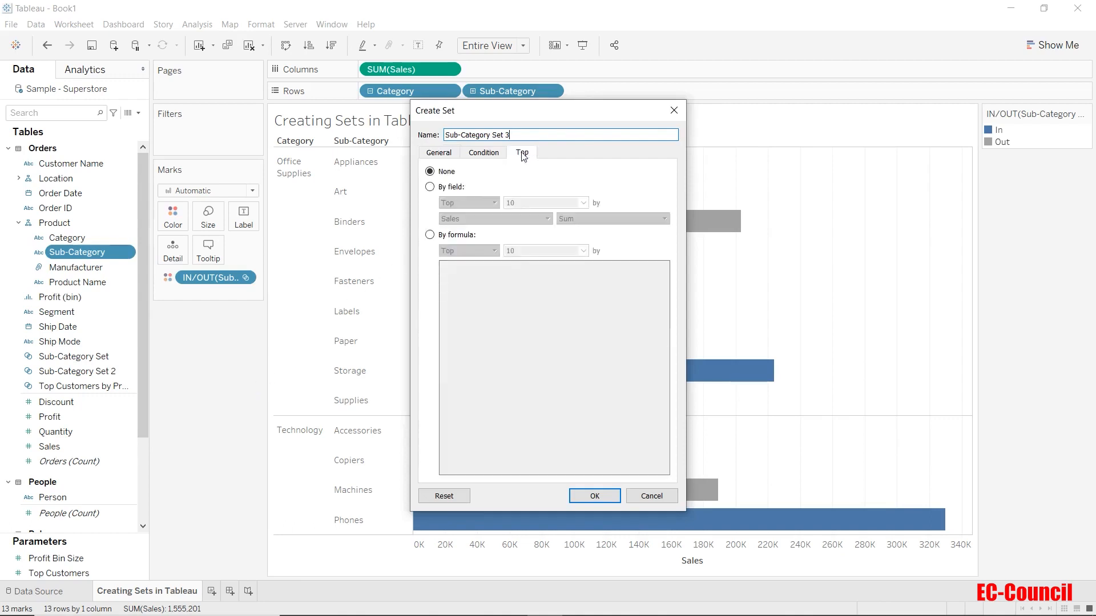
click(430, 186)
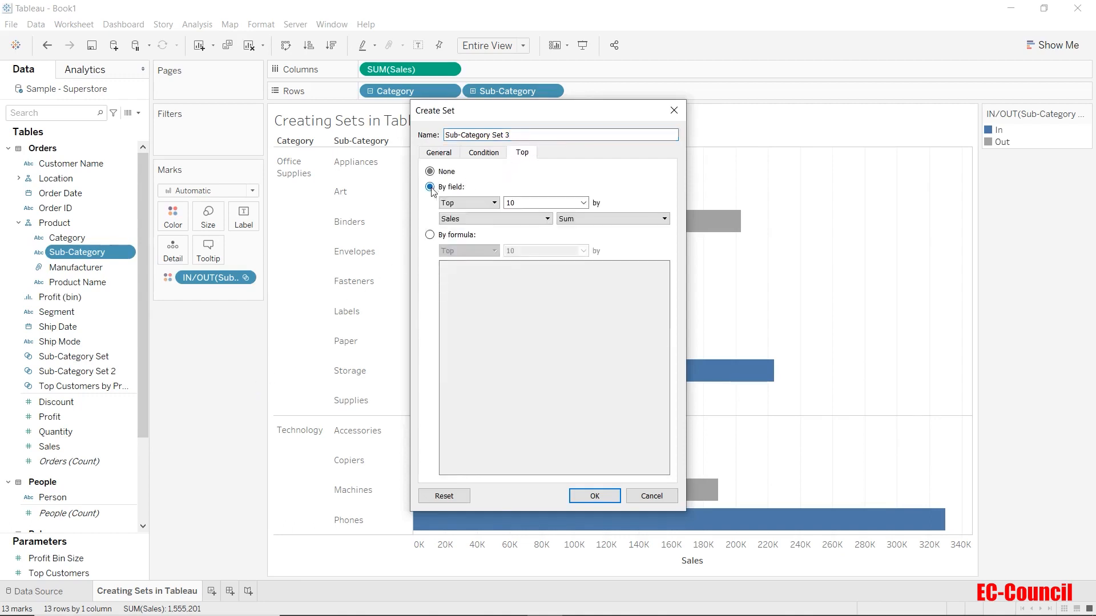
double_click(511, 203)
text(2)
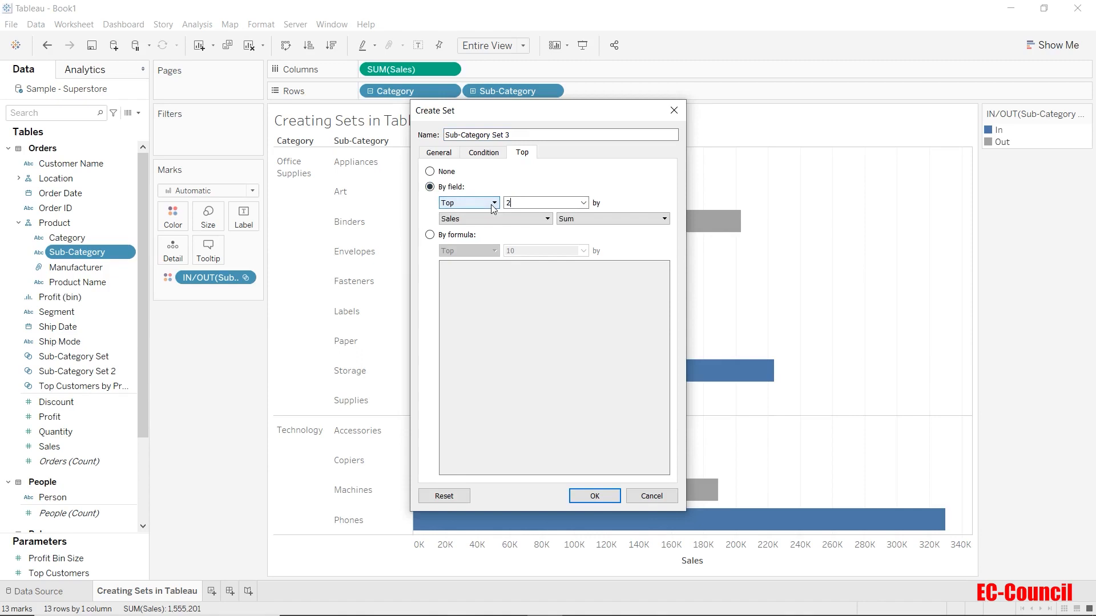
click(493, 204)
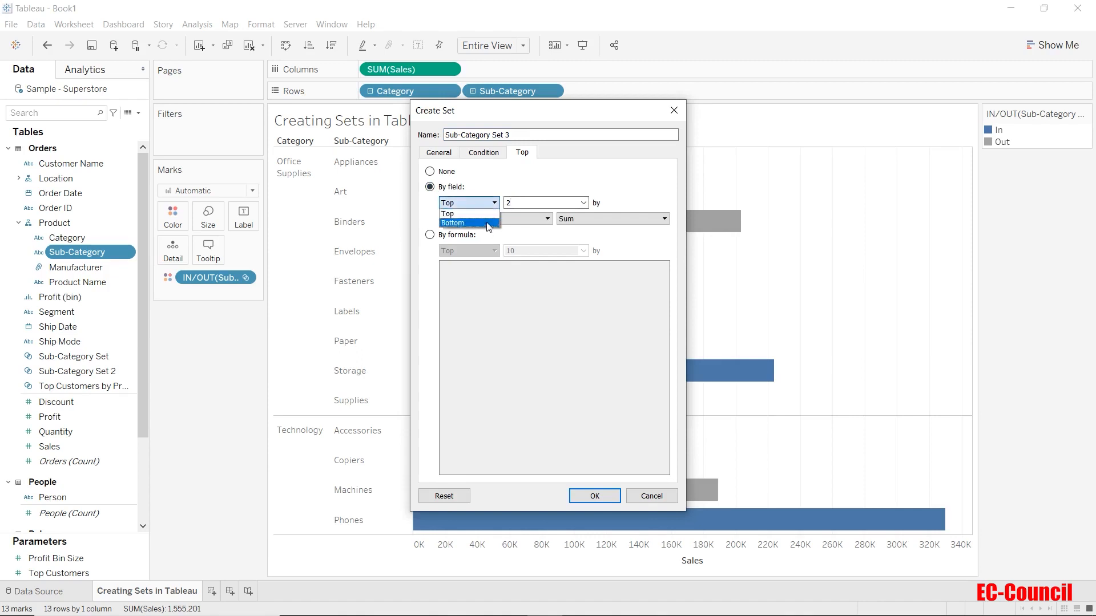
click(489, 224)
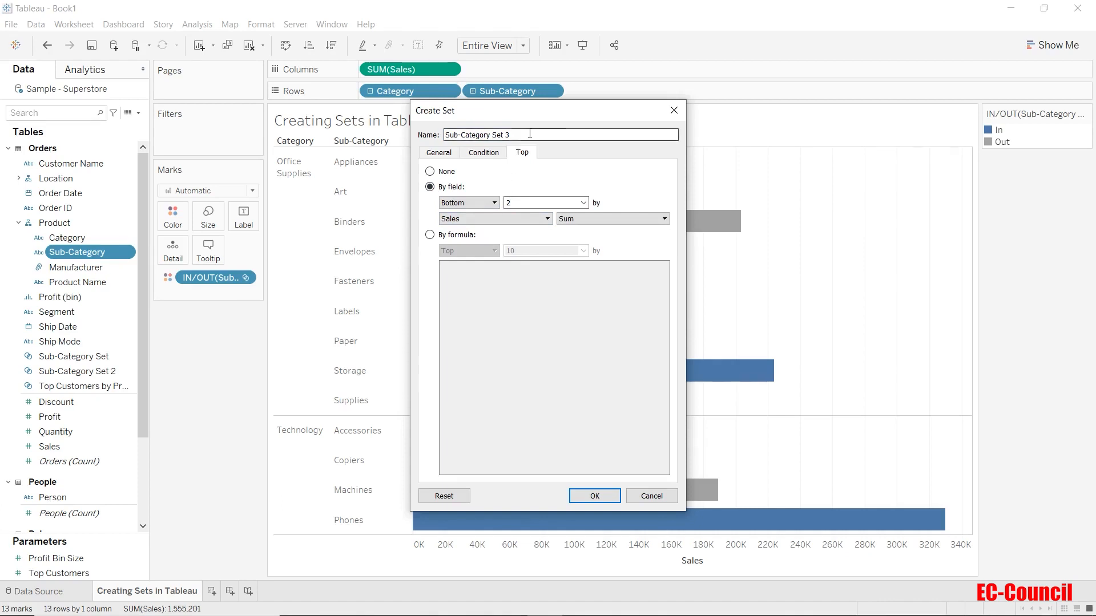
- Name the new set "Bottom Two Set" and create it
drag(512, 135, 417, 135)
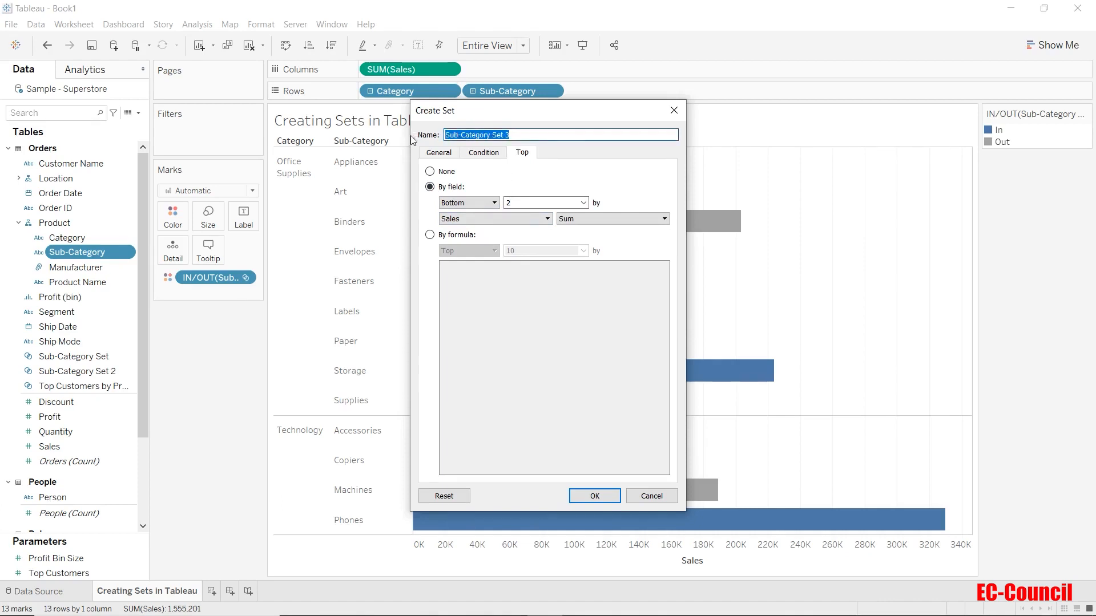
text(Bottom )
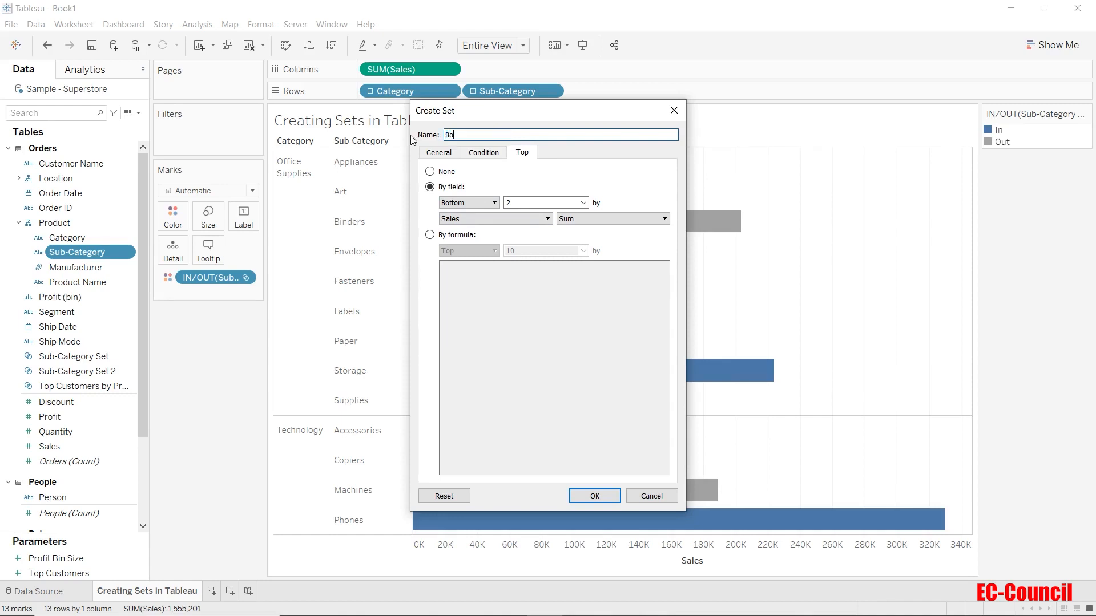
text(Two Set)
click(594, 496)
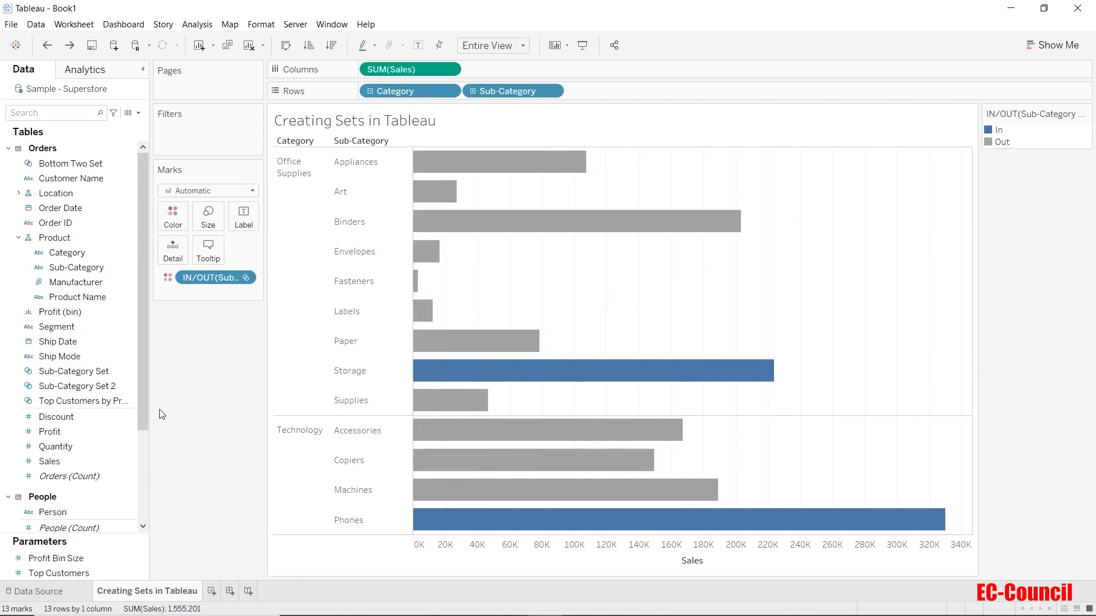
- Rename Sub-Category Set 2 as "Top 2 Sub cat Set"
right_click(113, 392)
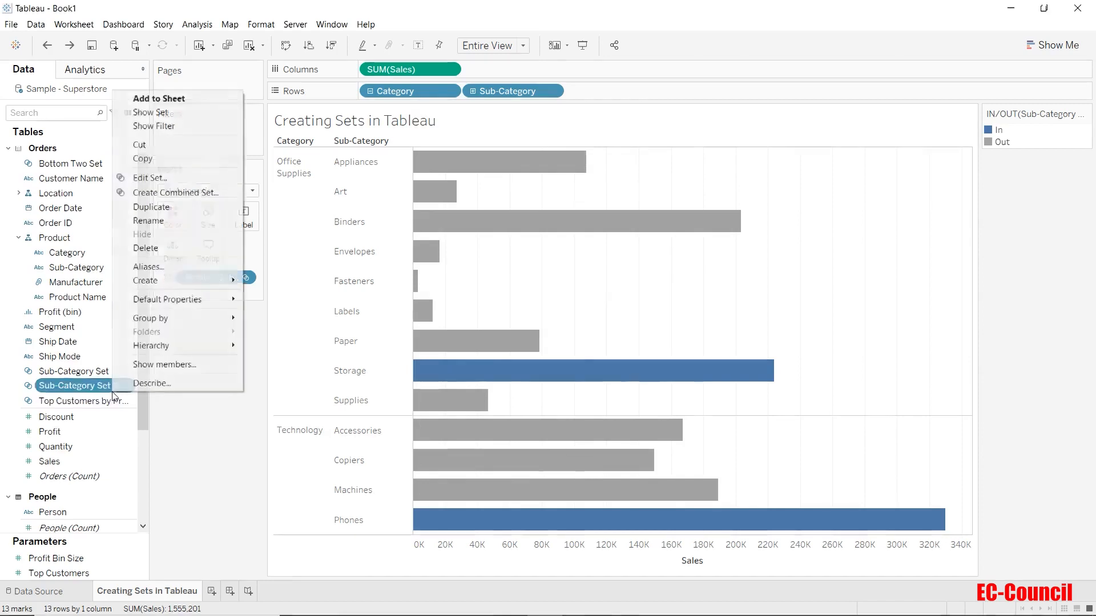
click(153, 221)
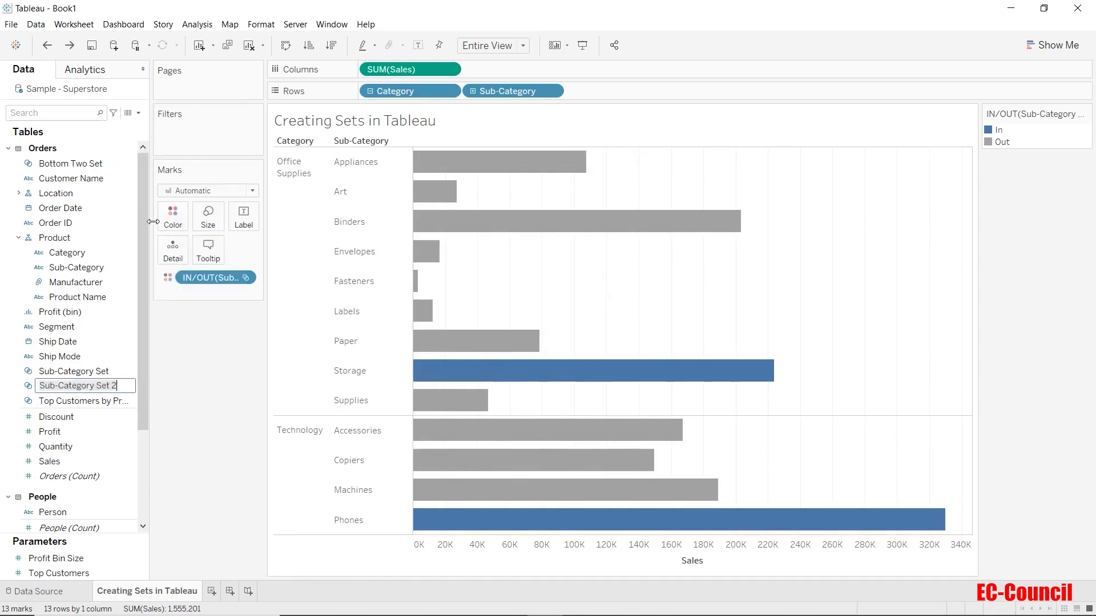
text(T)
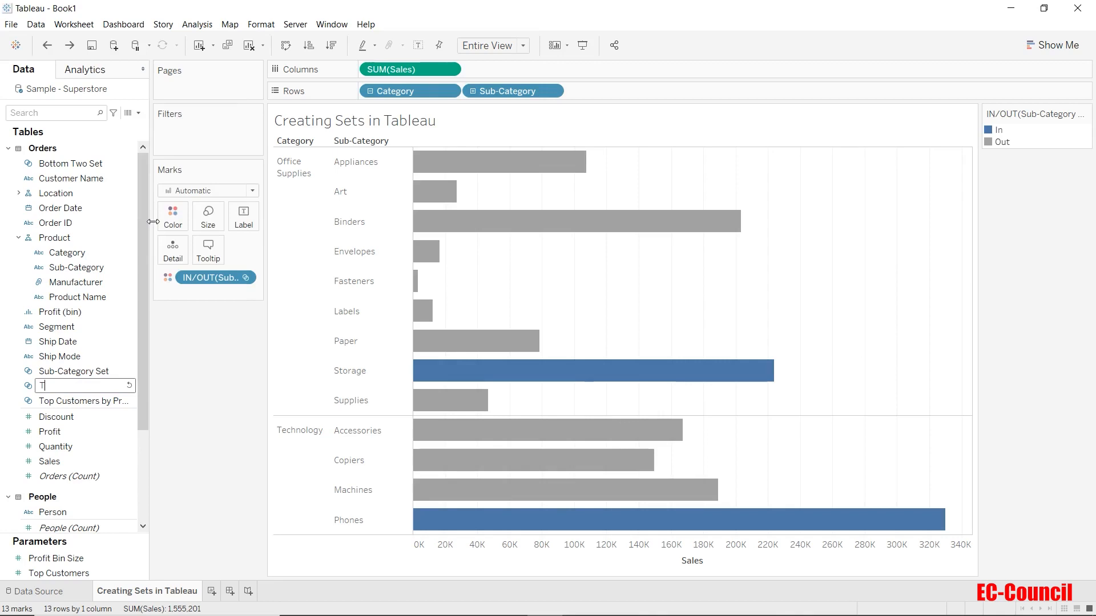
text(op 2 Sub cat Set)
key(Return)
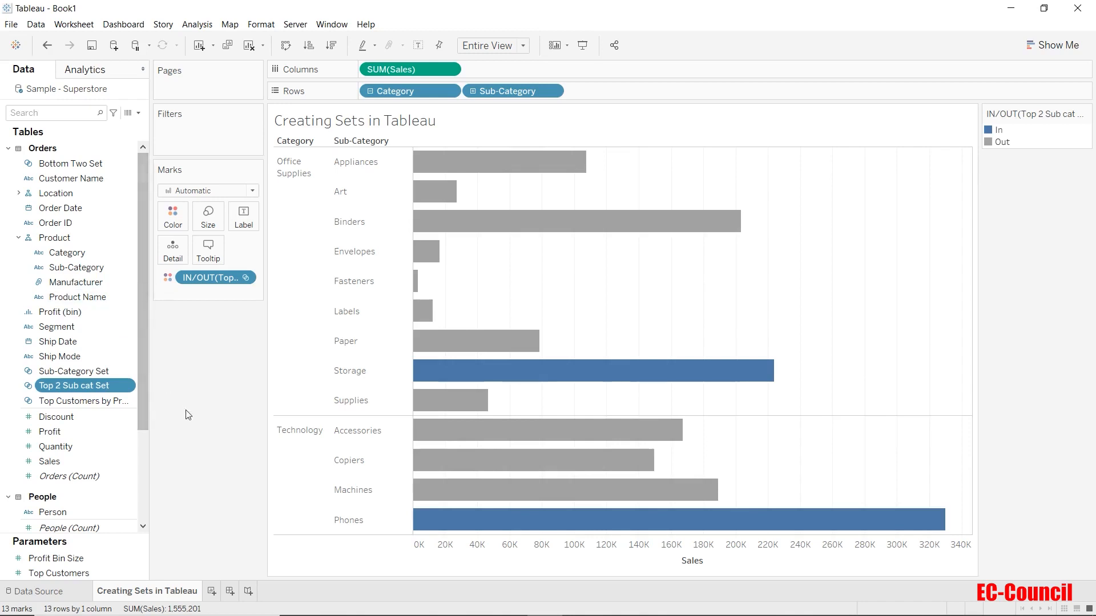
- Combine all members of Top 2 Sub cat Set and Bottom Two Set into a new set, and replace the bars' color set with it
right_click(112, 384)
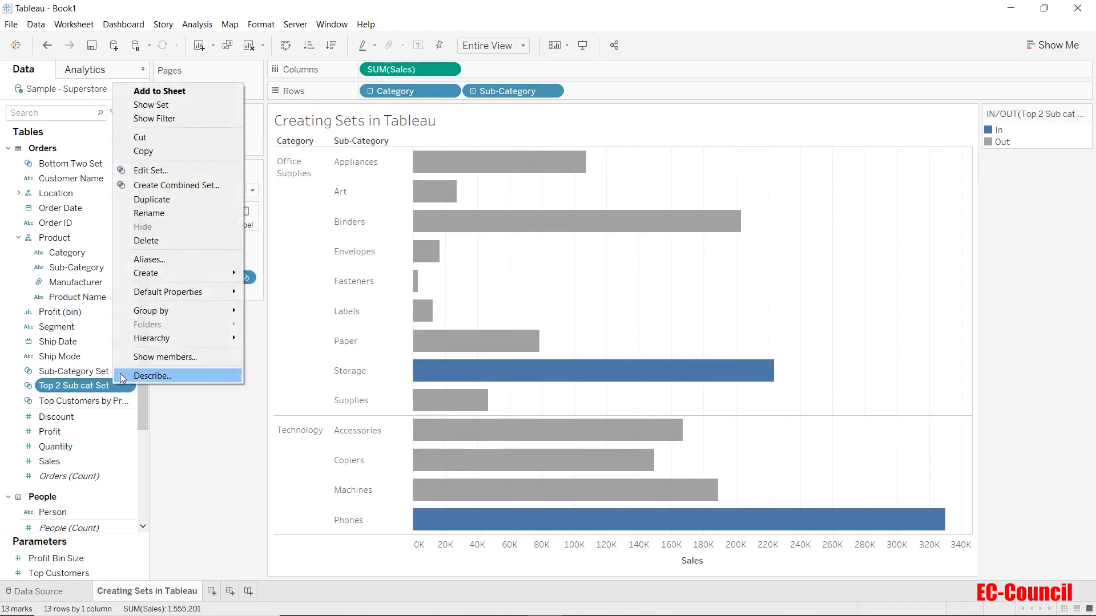
click(153, 186)
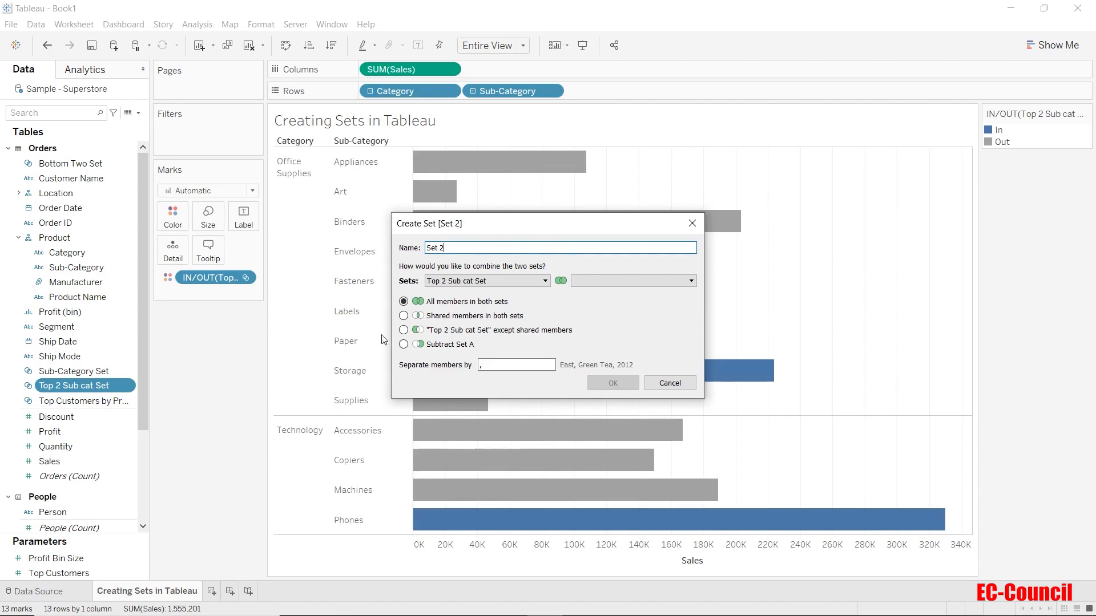
click(458, 283)
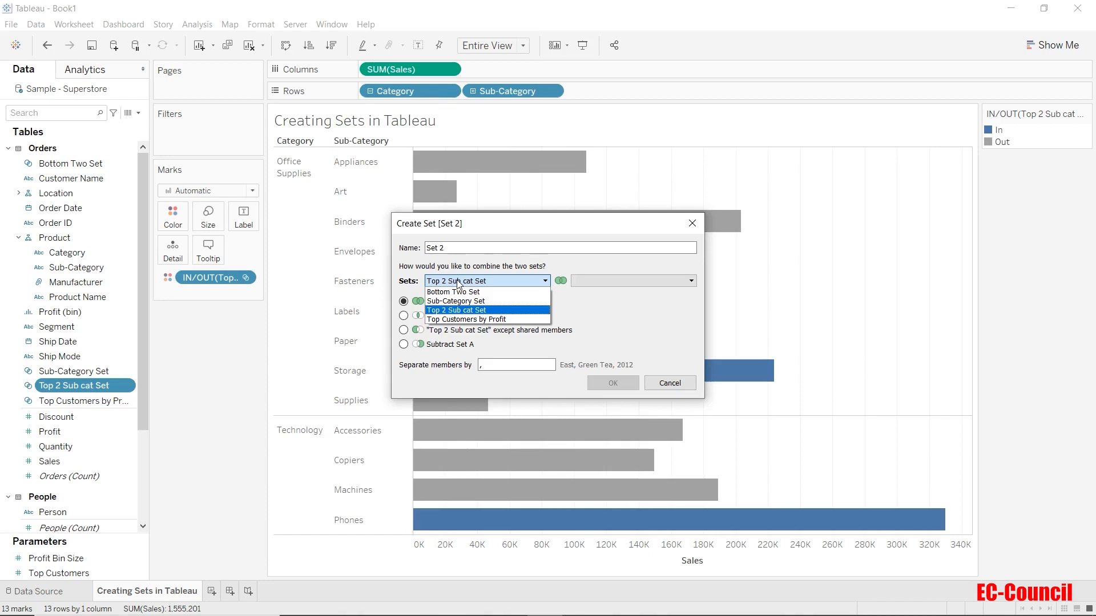
click(455, 312)
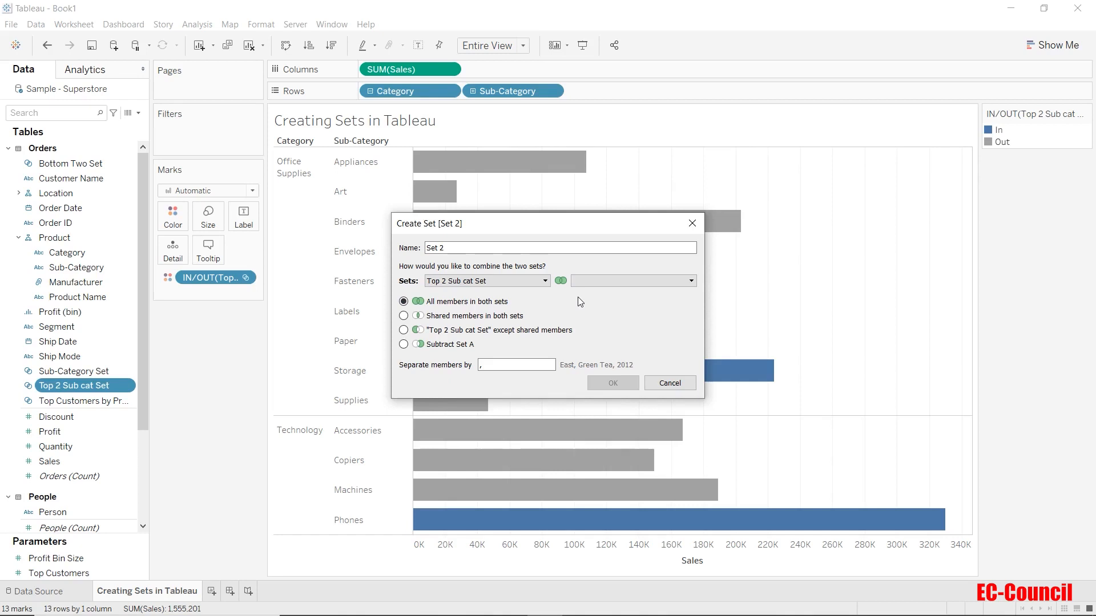
click(591, 282)
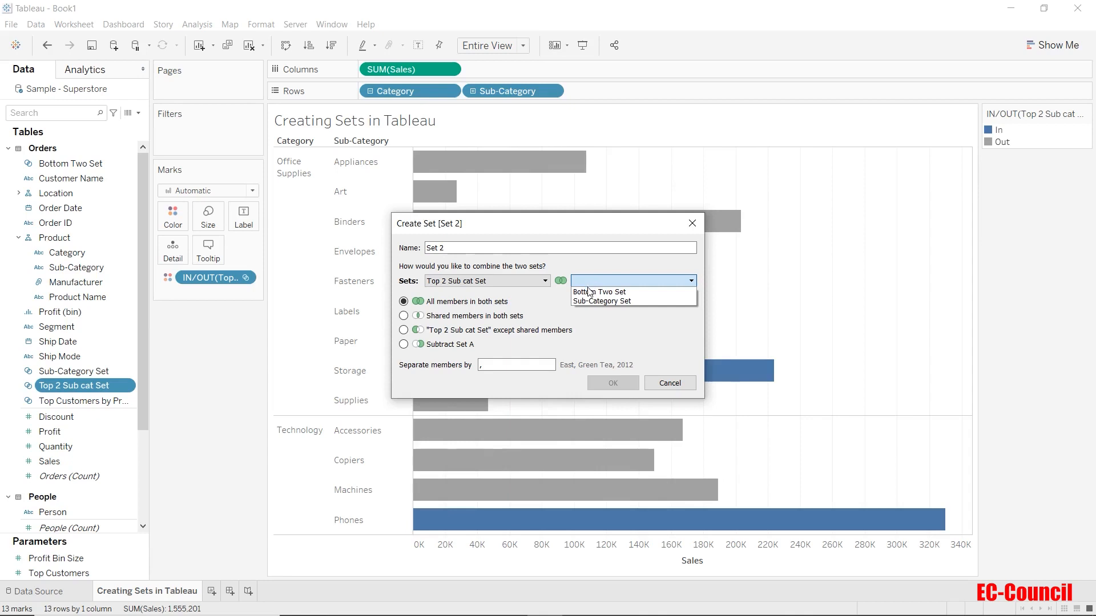
click(589, 292)
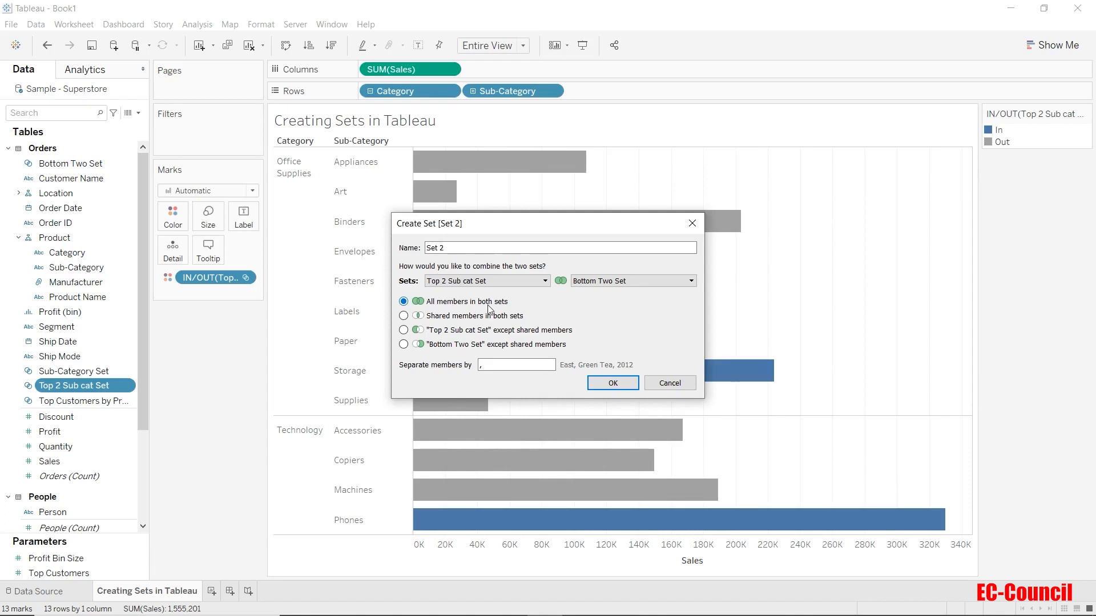
click(613, 383)
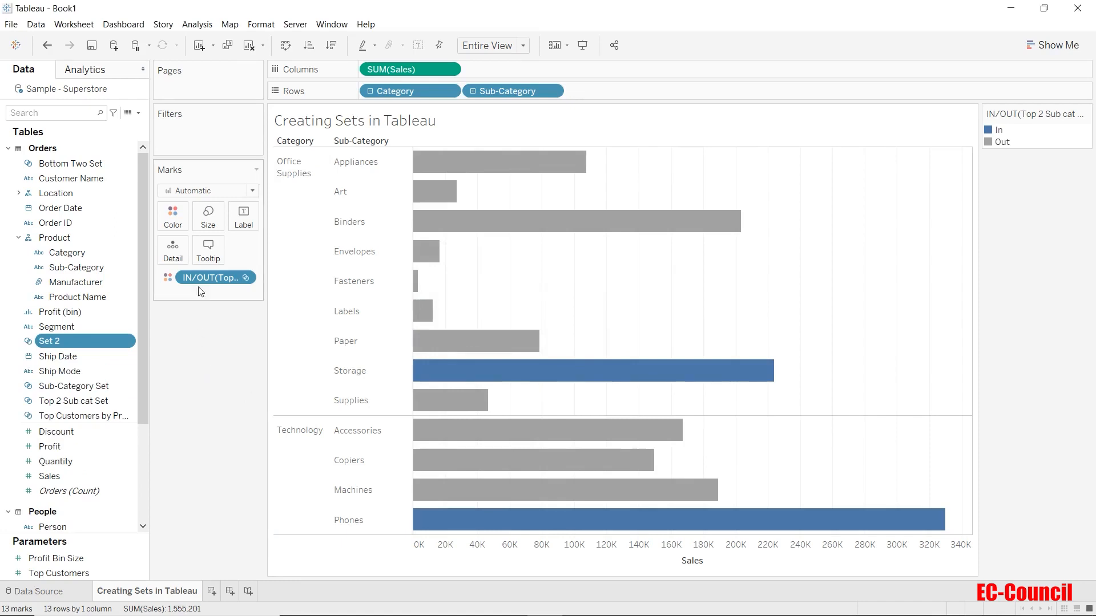
drag(201, 282, 204, 373)
drag(118, 341, 169, 214)
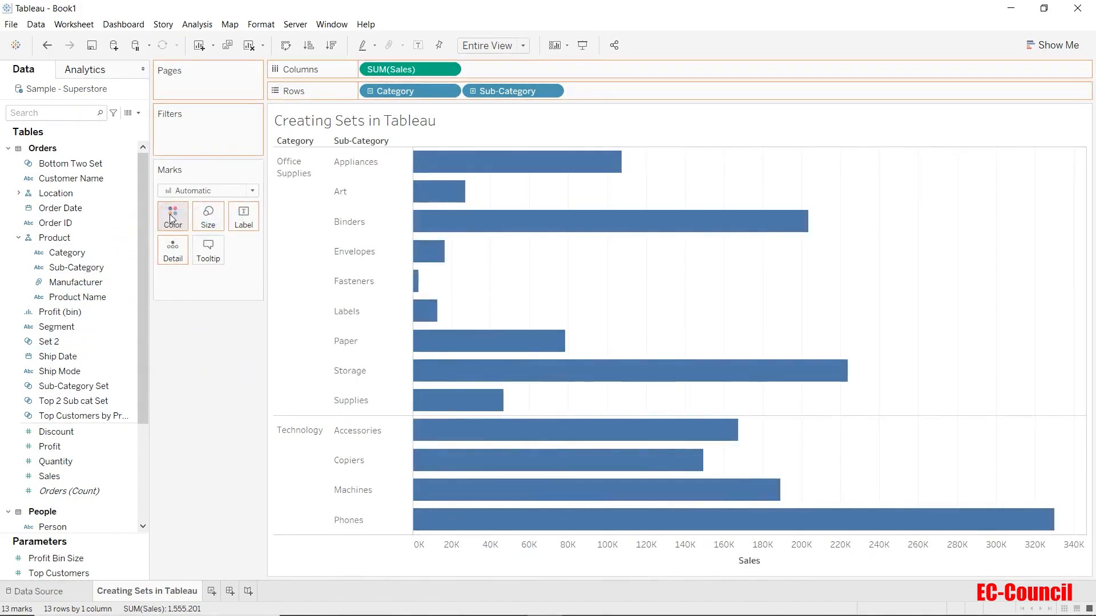